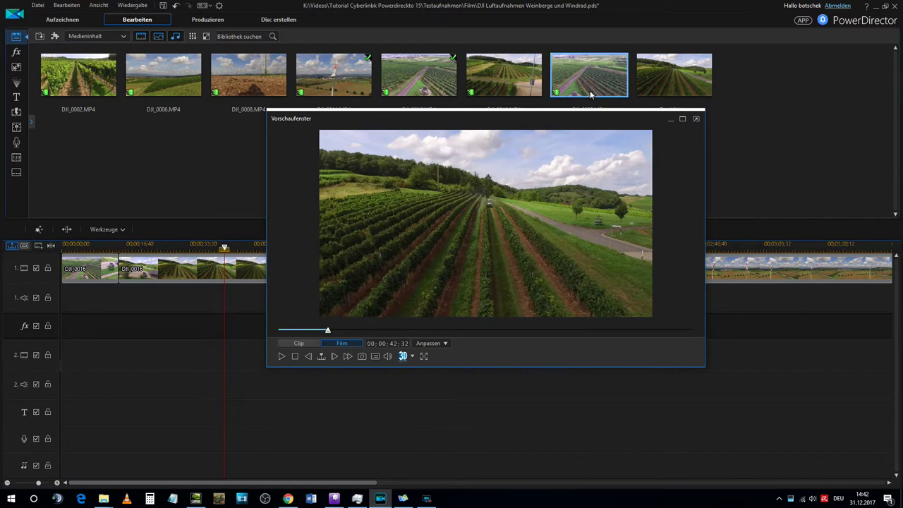
Dock the floating preview window back into the main program window.
mouse_move(599, 125)
mouse_down()
mouse_move(516, 118)
mouse_move(381, 54)
mouse_move(681, 63)
mouse_move(768, 39)
mouse_move(604, 121)
mouse_up()
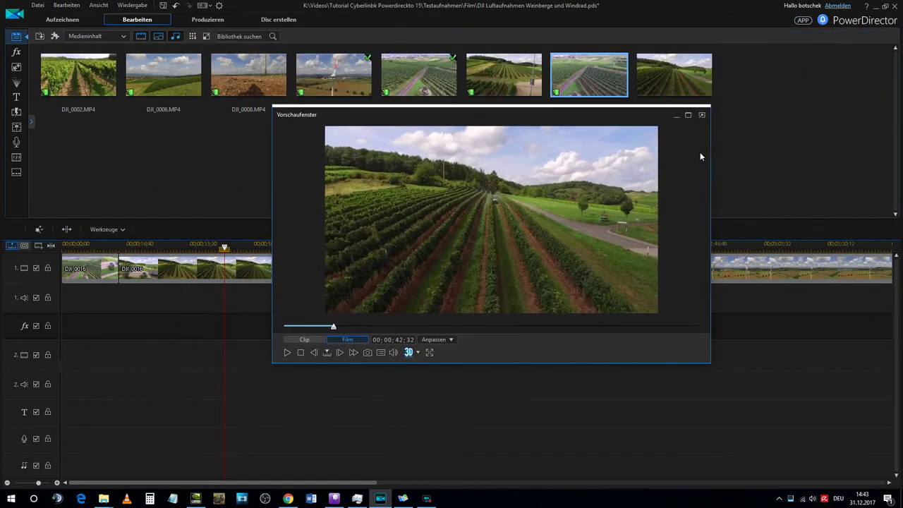
click(702, 116)
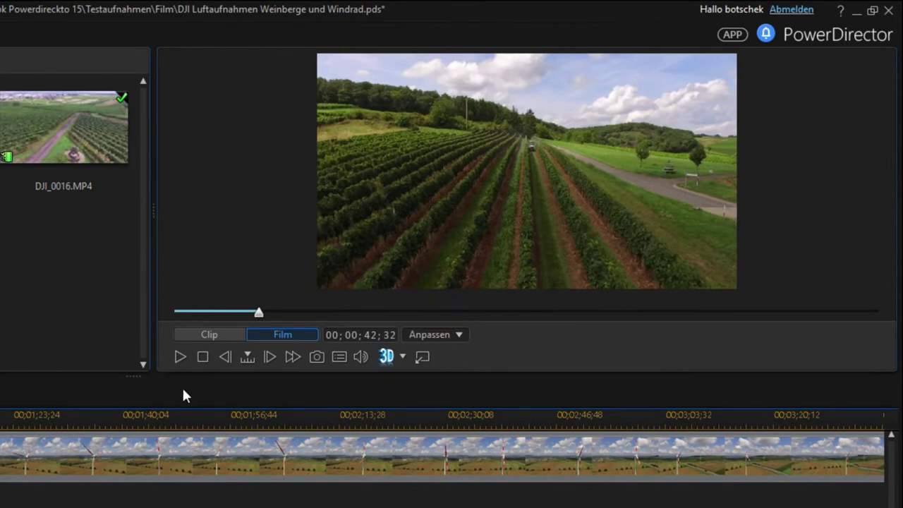
Switch the preview between Clip and Film mode, finishing in Film mode.
click(208, 341)
click(272, 340)
click(216, 337)
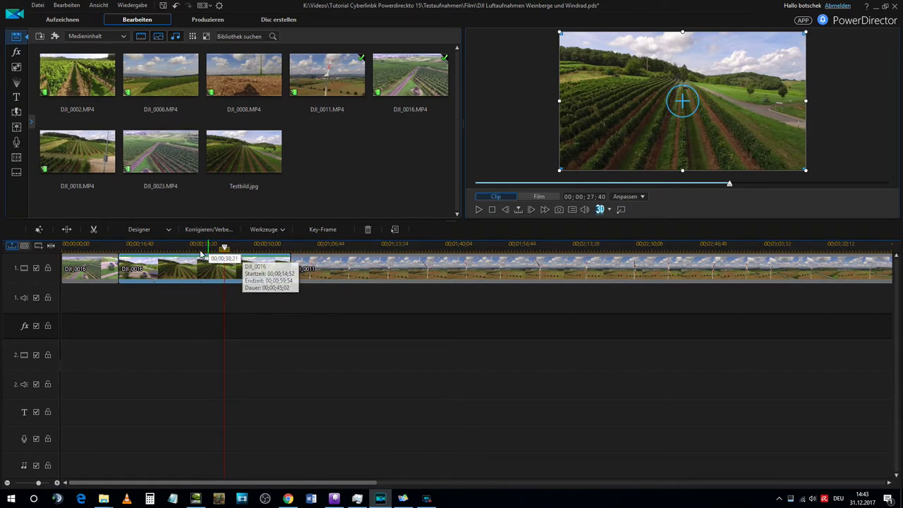
click(538, 196)
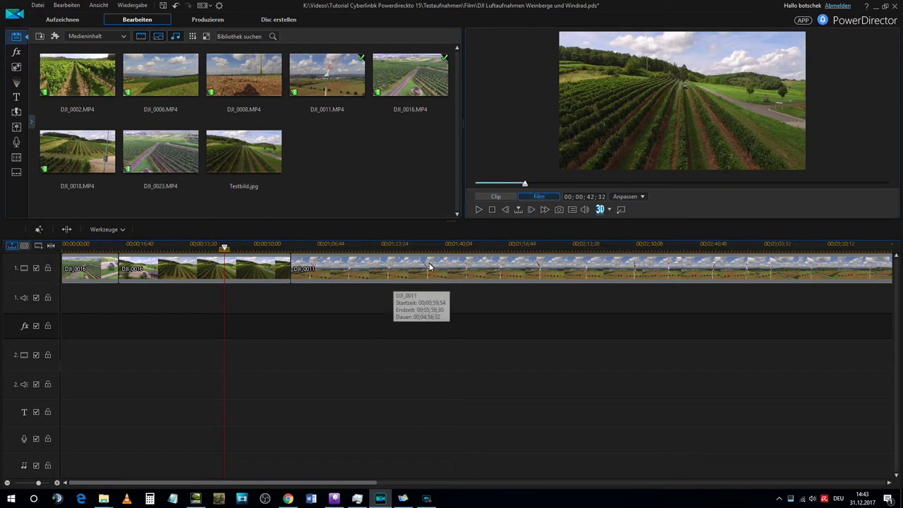
Select the second DJI_0016 clip on video track 1 and play only that clip from a point near its end.
click(256, 269)
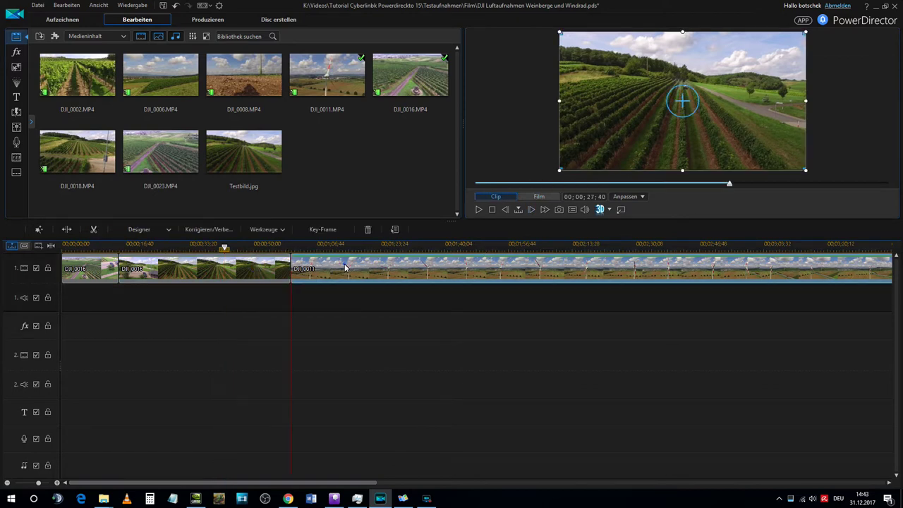
click(344, 264)
click(258, 265)
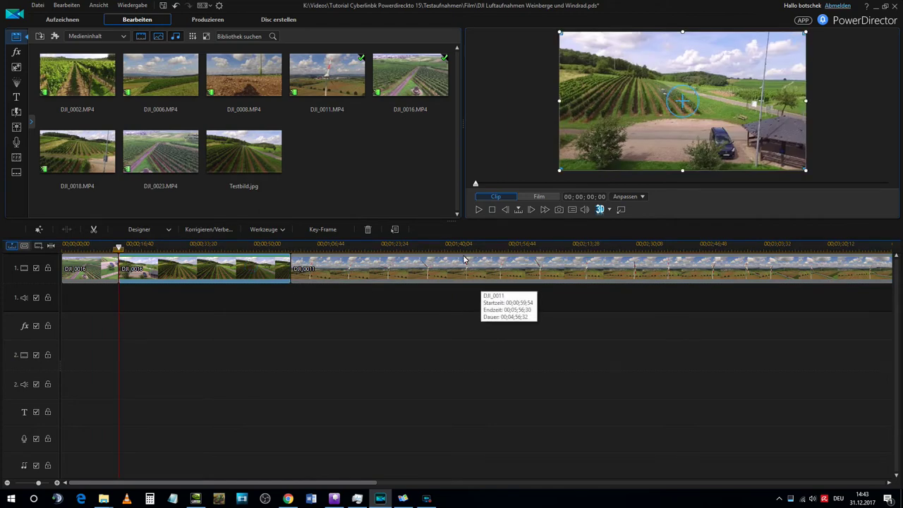
click(273, 245)
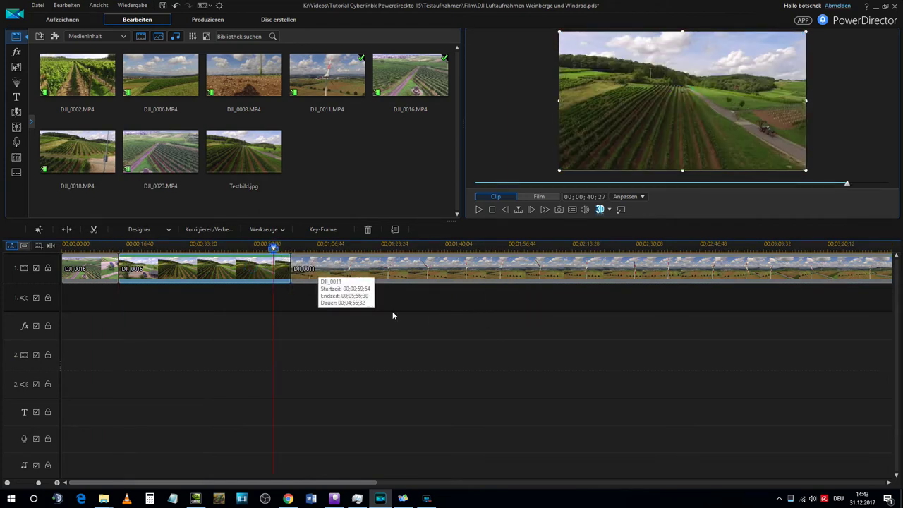
click(478, 210)
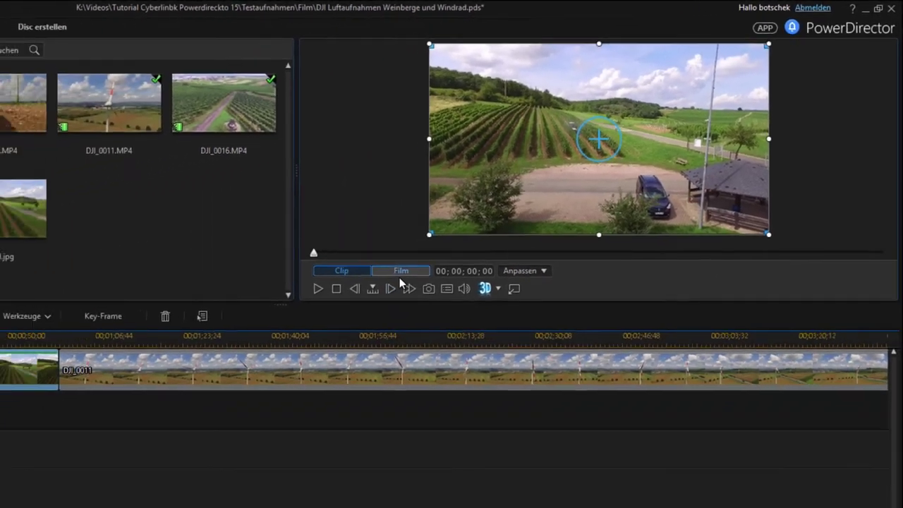
Deselect the clip and play the film from the start of the second DJI_0016 clip, pausing and finally stopping playback.
click(155, 403)
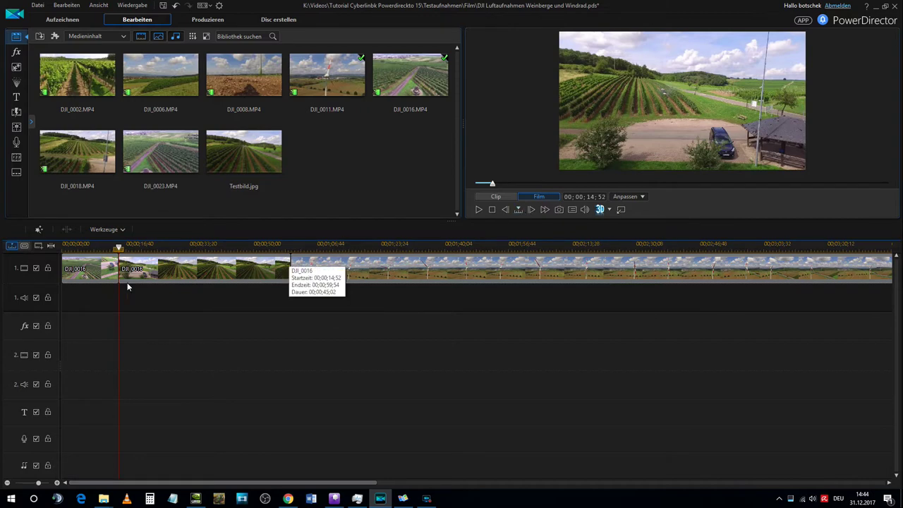
click(473, 215)
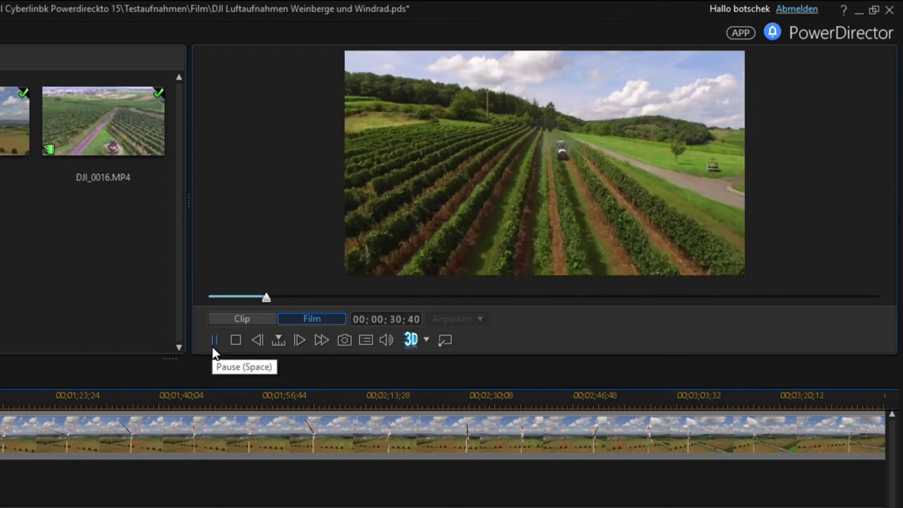
click(213, 349)
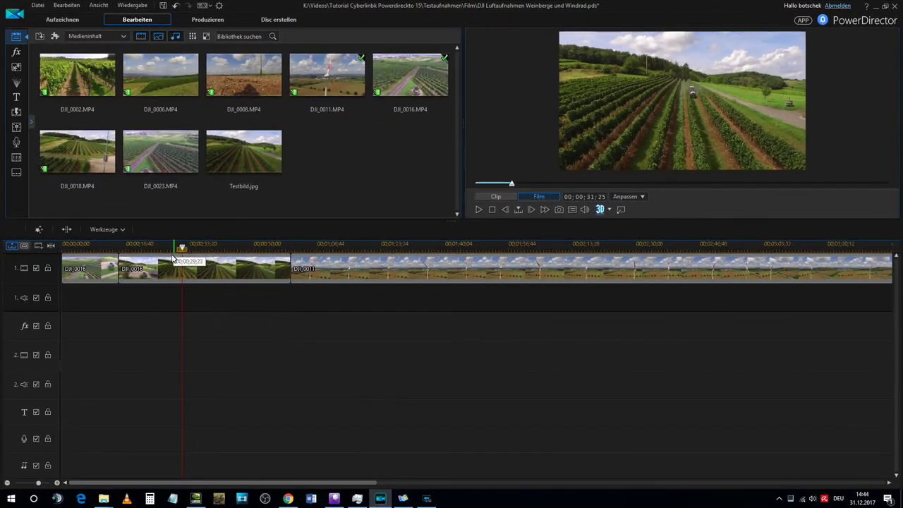
click(493, 209)
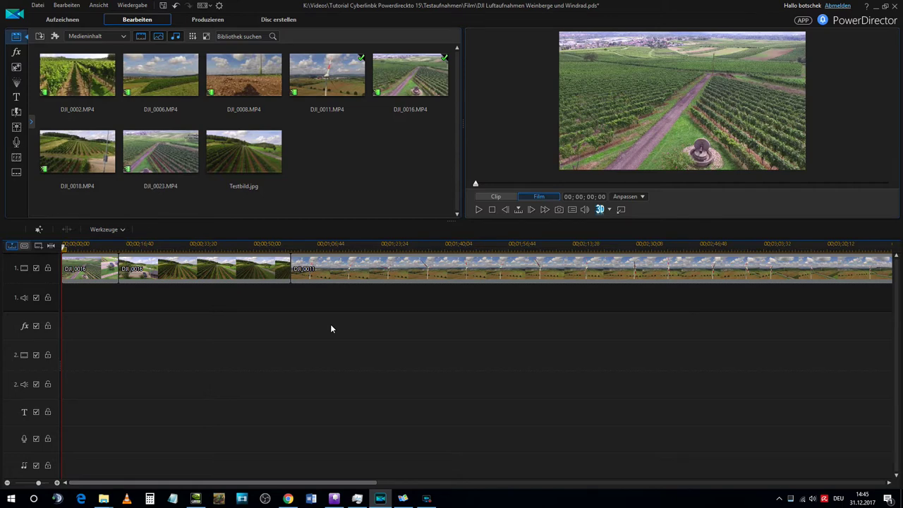
Play the film from a point in the final part of the DJI_0011 clip and stop playback.
drag(339, 484, 679, 486)
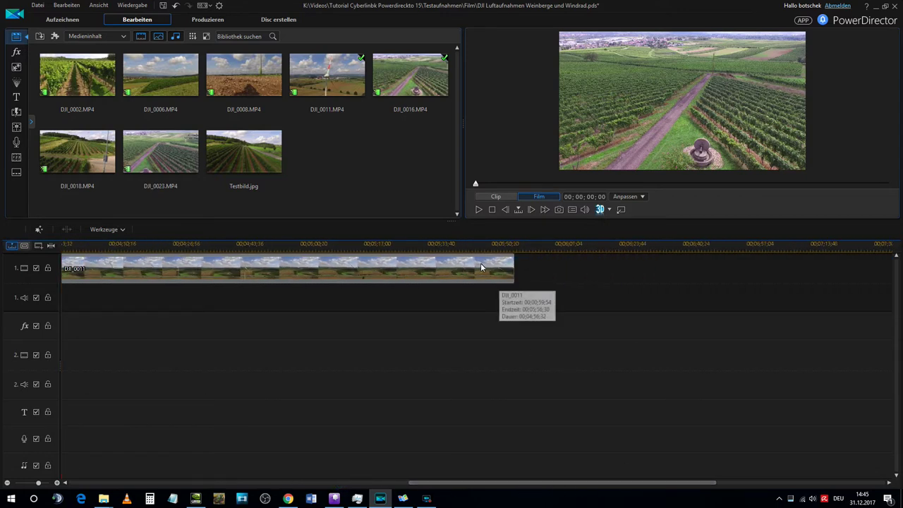
click(432, 244)
click(479, 212)
click(490, 211)
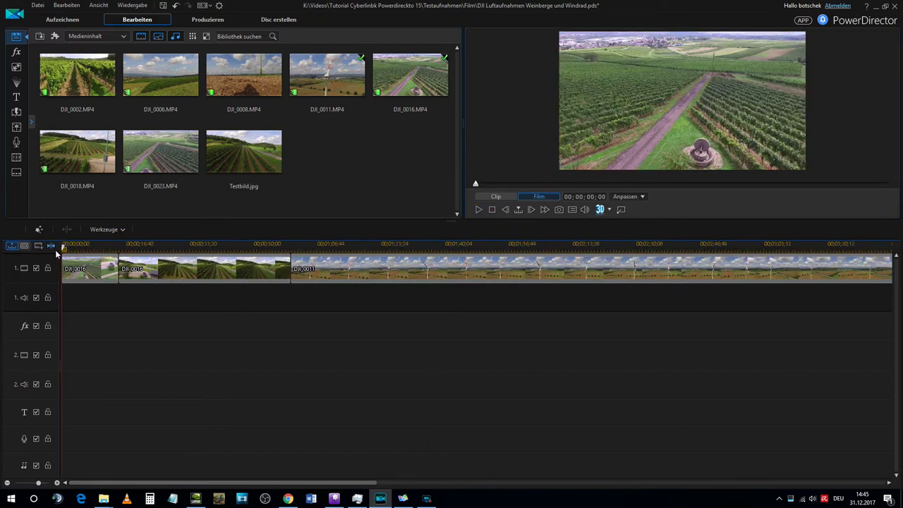
Place the playhead at 00;05;28;46 in the DJI_0011 clip and alternately play and pause the film.
drag(272, 482, 566, 500)
click(538, 245)
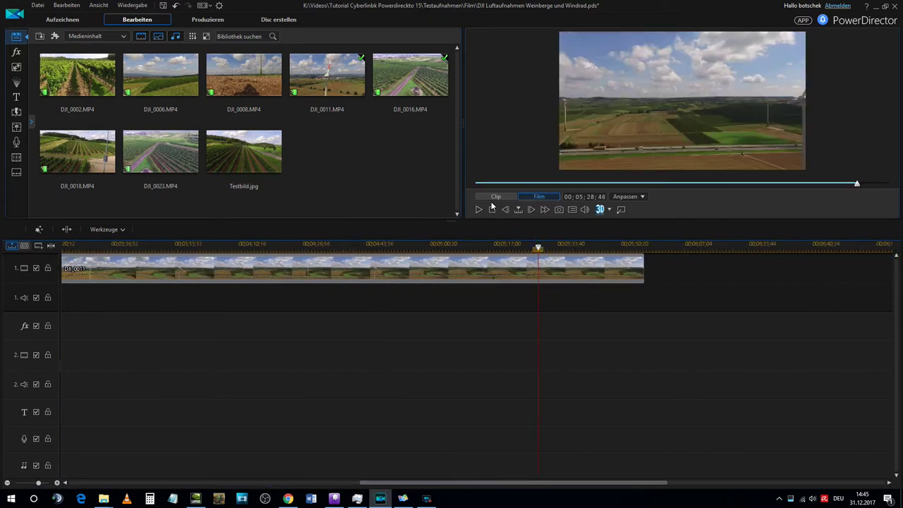
click(480, 209)
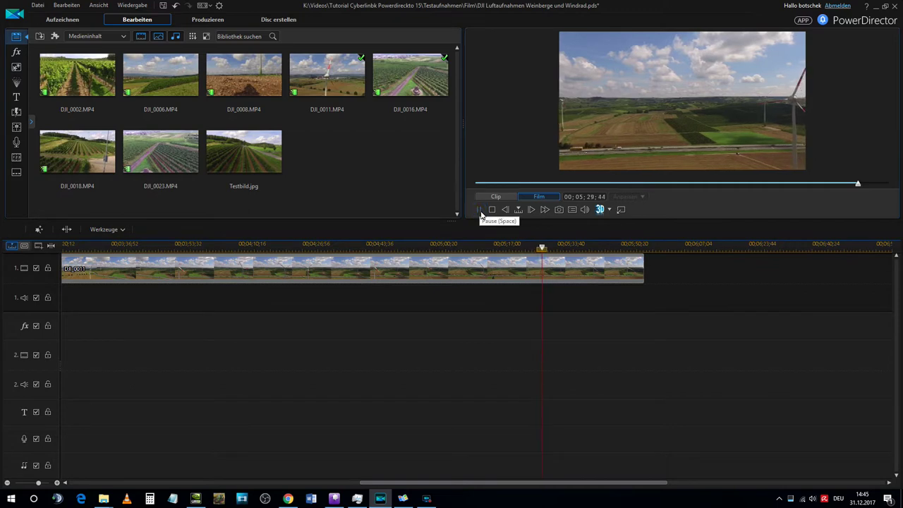
key(space)
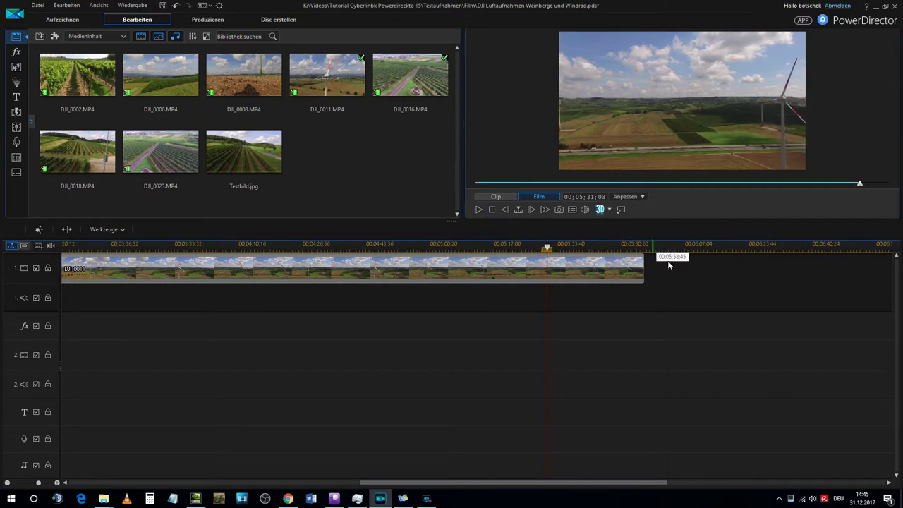
key(space)
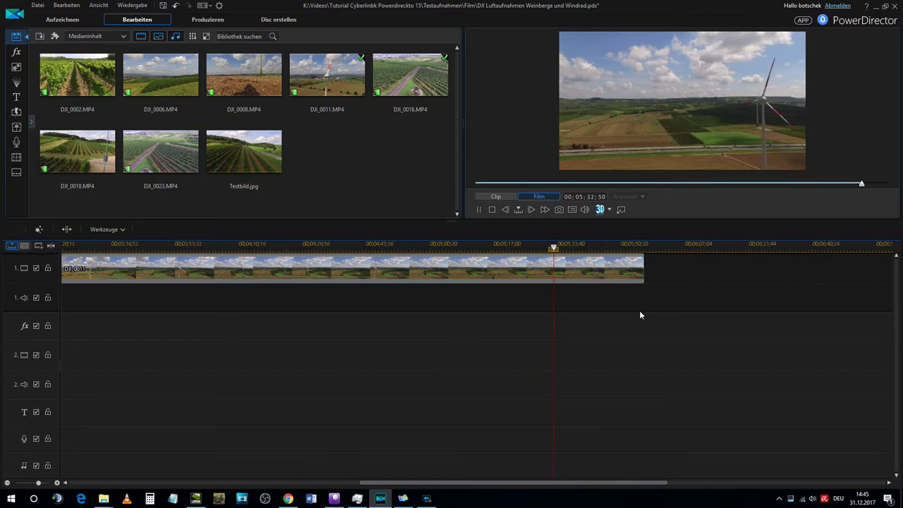
key(space)
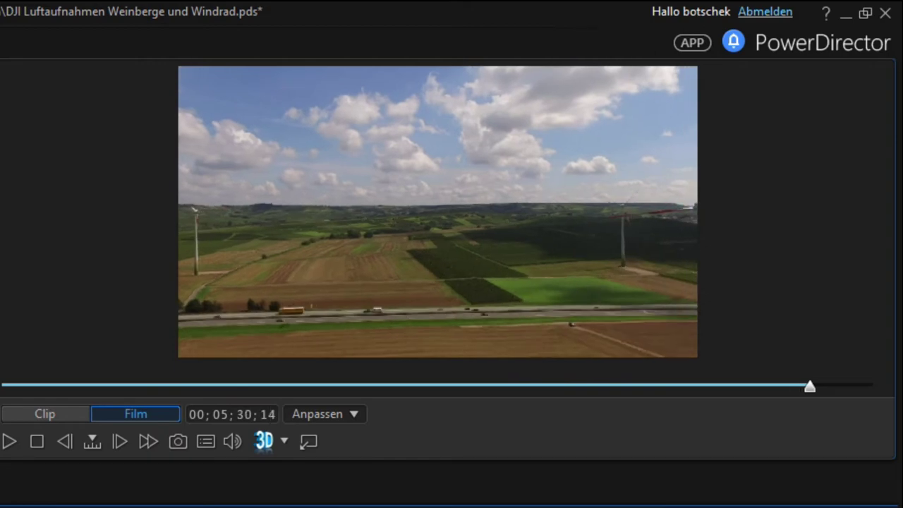
Step the film preview backward and forward frame by frame around 00;05;31 in the DJI_0011 clip.
click(66, 441)
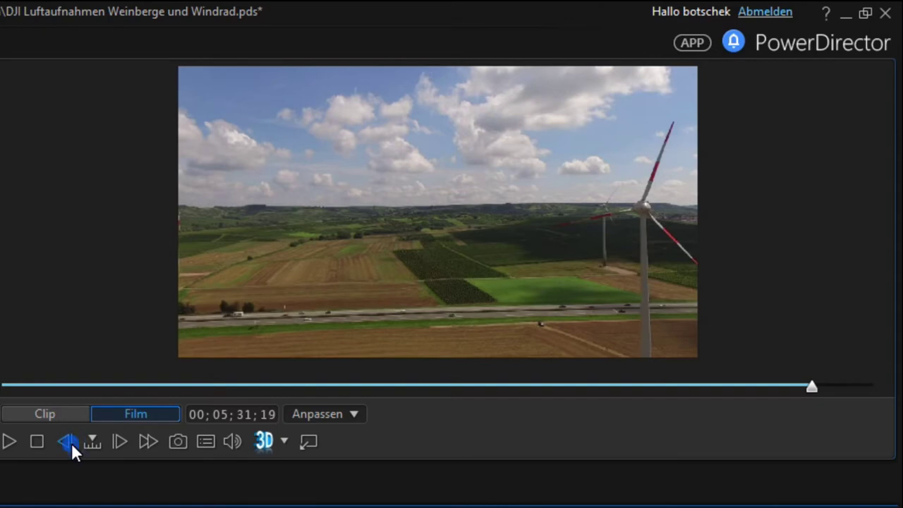
click(71, 443)
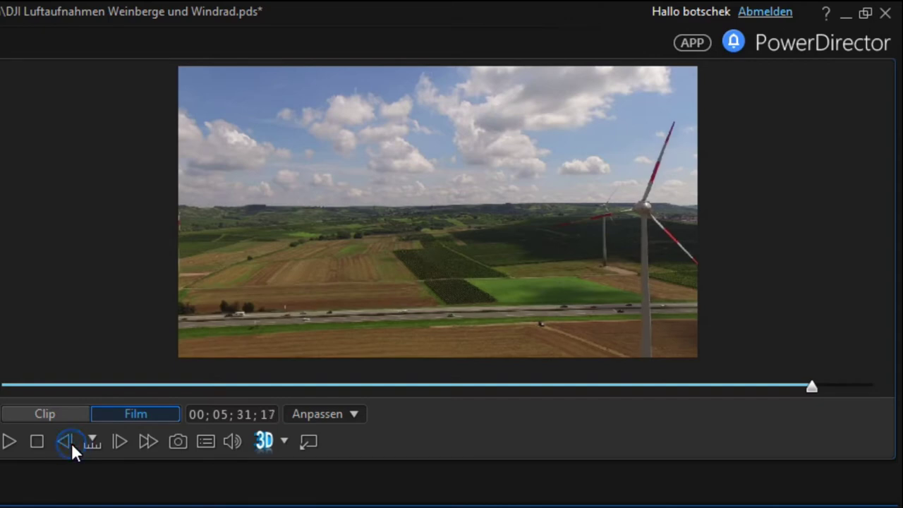
click(71, 443)
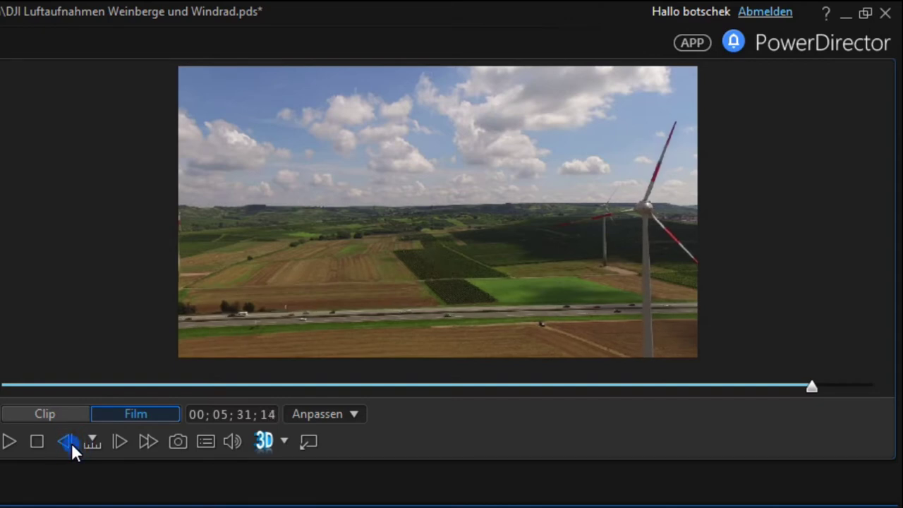
click(71, 443)
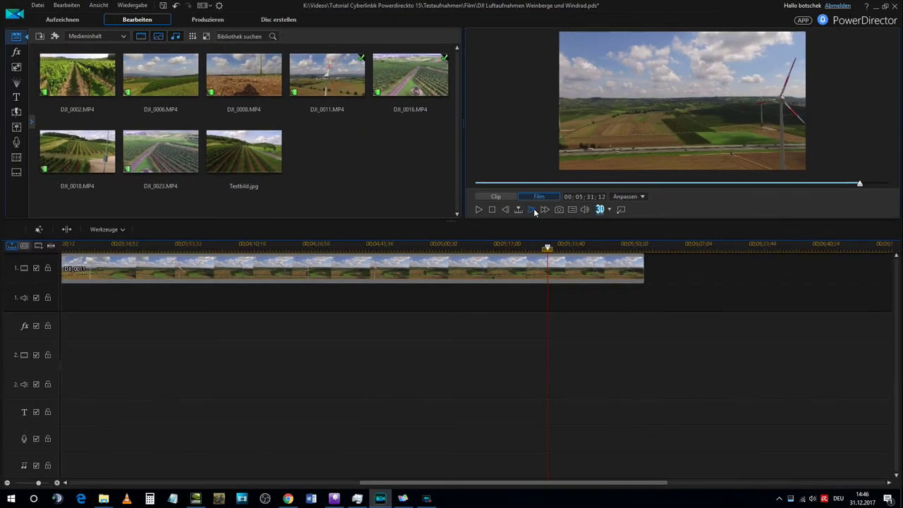
click(464, 249)
click(533, 208)
click(533, 208)
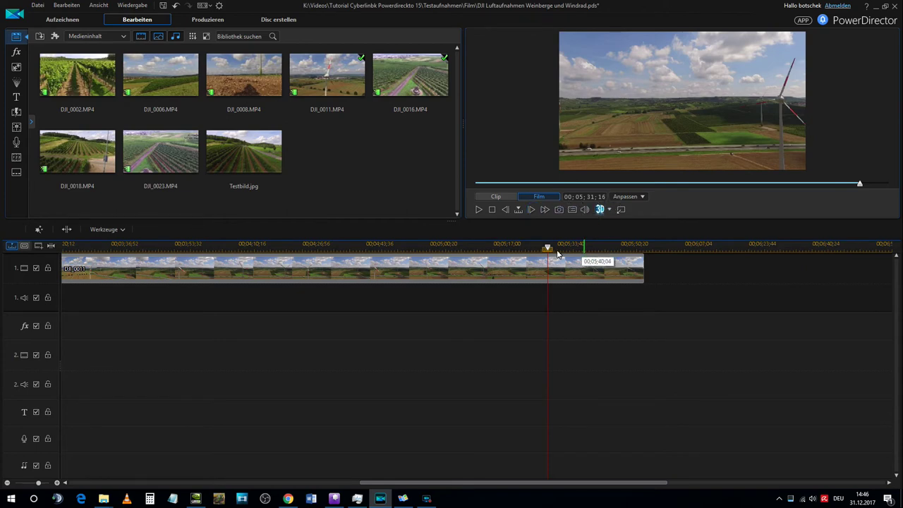
Set the preview's step unit to Sekunde and advance the playhead four seconds to 00;05;35;16.
click(518, 209)
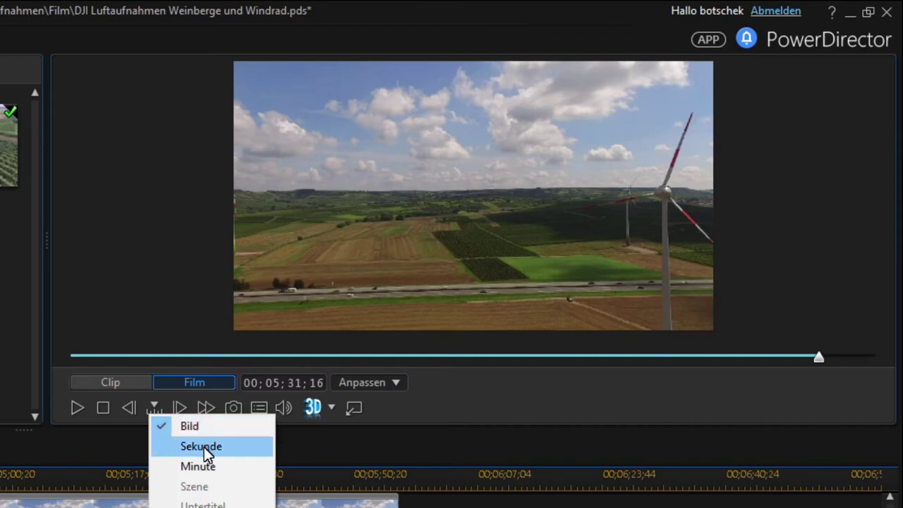
click(204, 447)
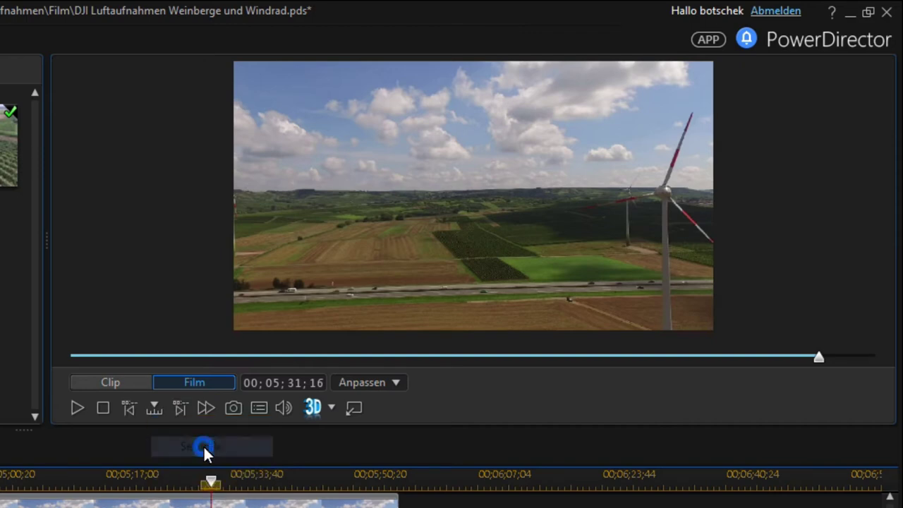
click(180, 409)
click(181, 409)
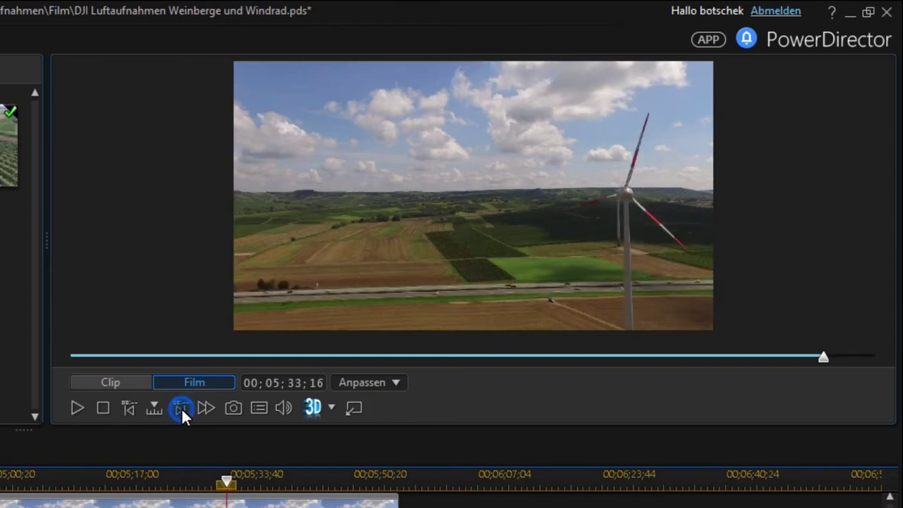
click(181, 409)
click(182, 409)
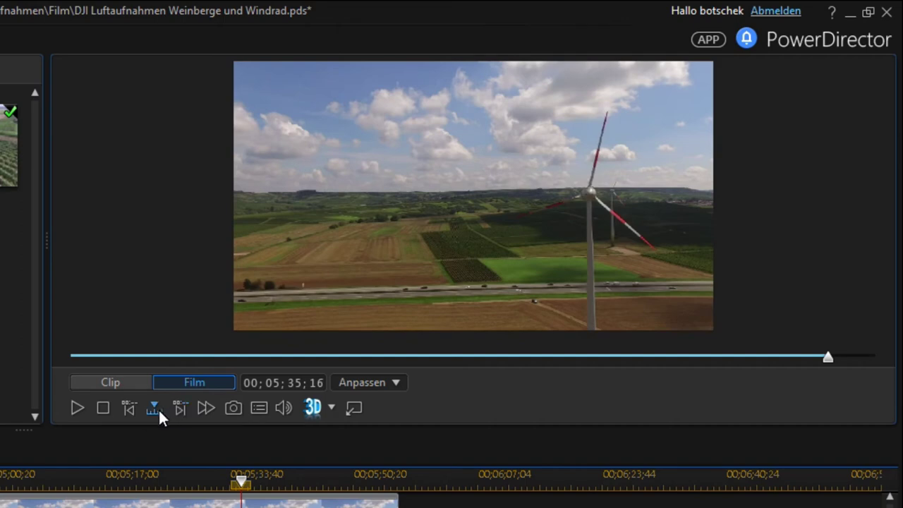
Jump the playhead back two minutes with the step unit Minute, and reset the unit to Bild.
click(156, 408)
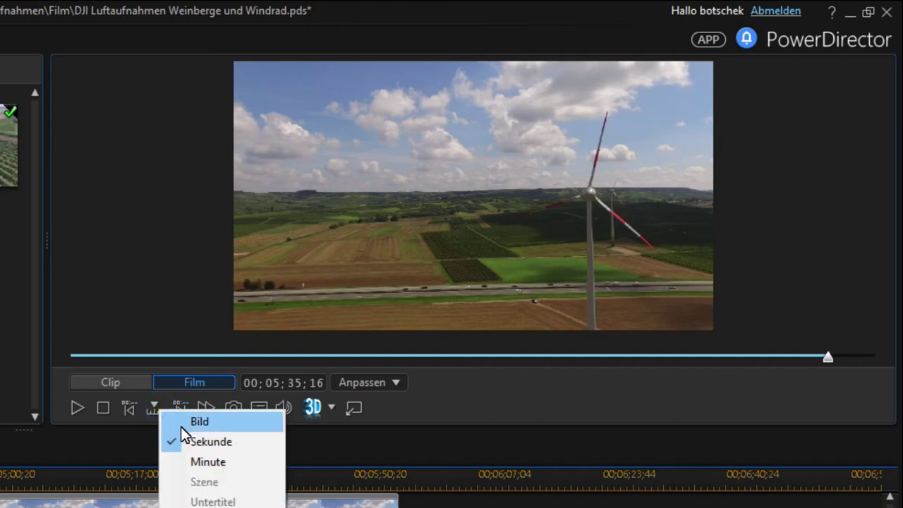
click(203, 465)
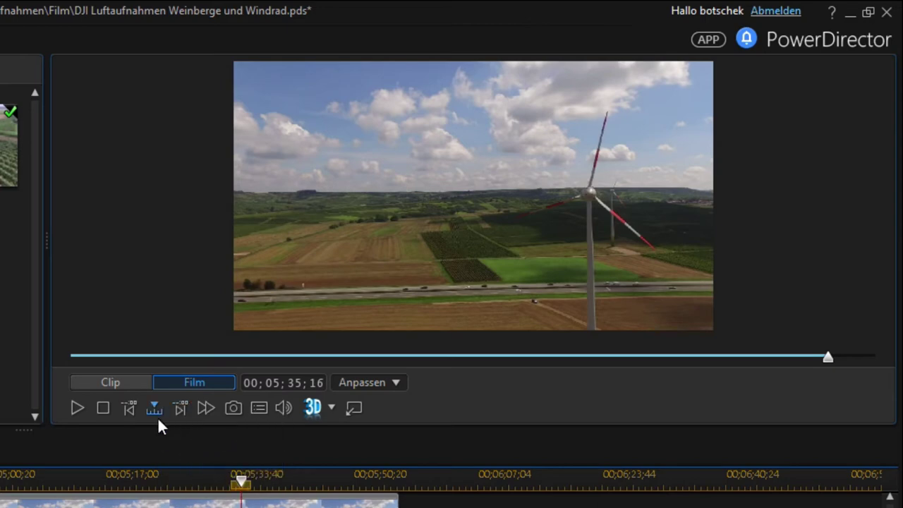
click(133, 412)
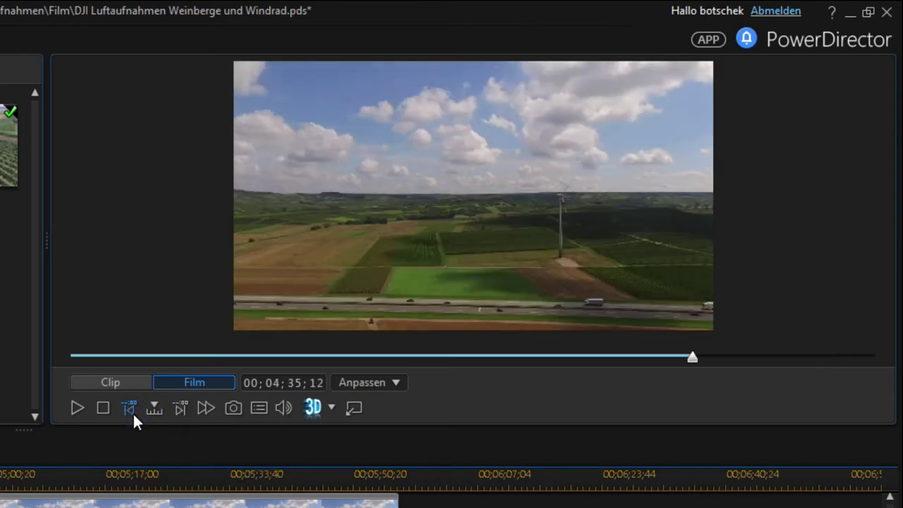
click(133, 412)
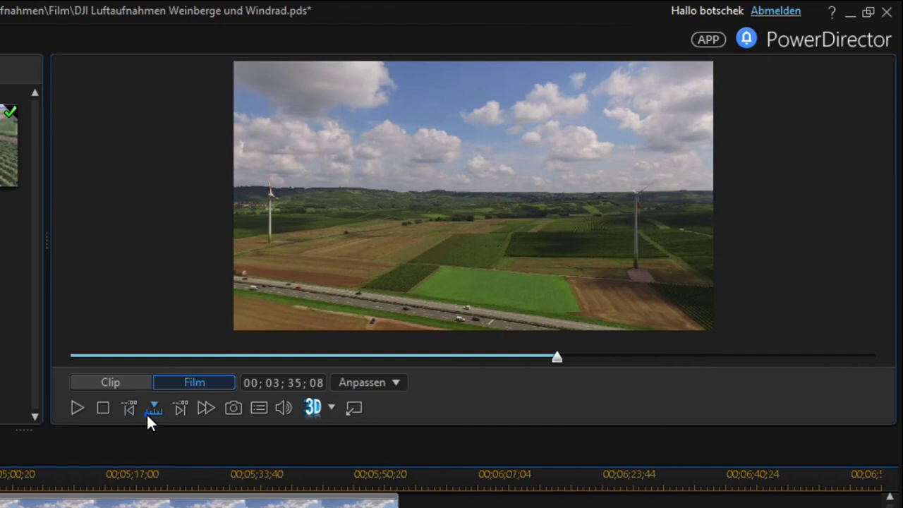
click(145, 412)
click(165, 427)
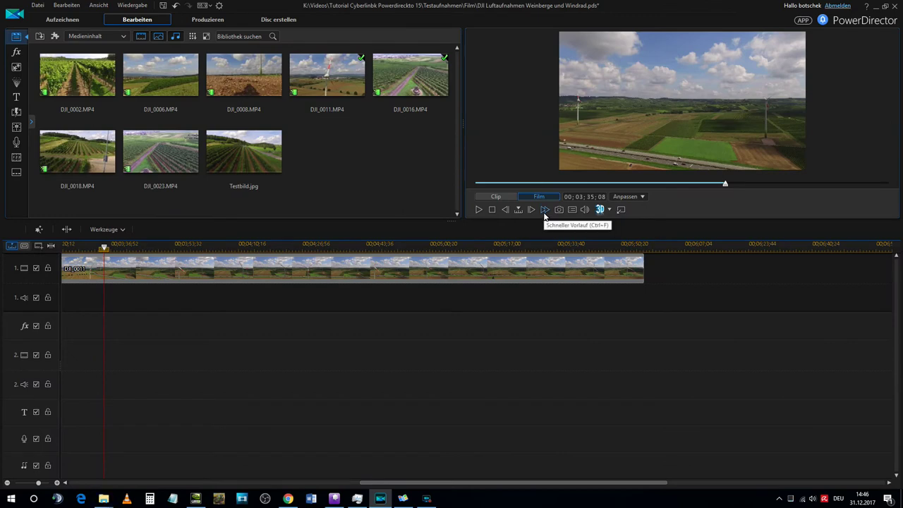
Fast-forward the film from 00;03;35;08, raising the playback speed to 8X.
click(543, 213)
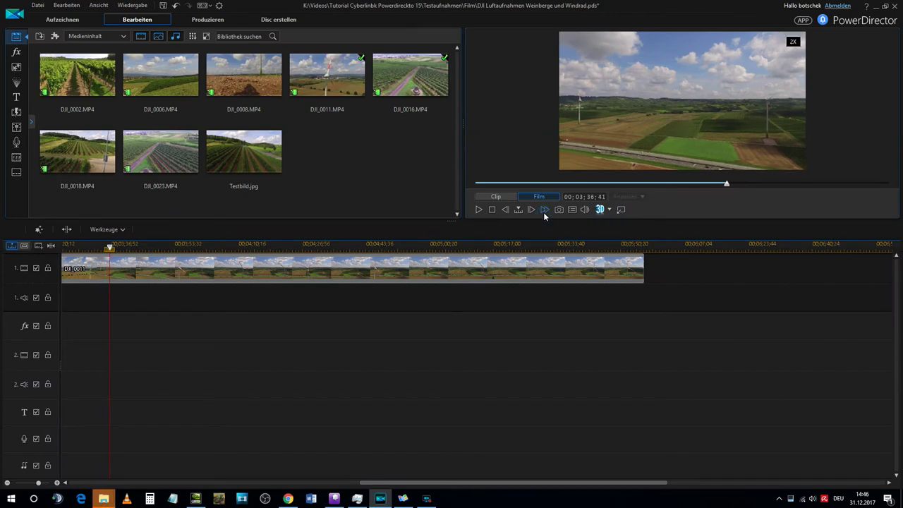
click(544, 211)
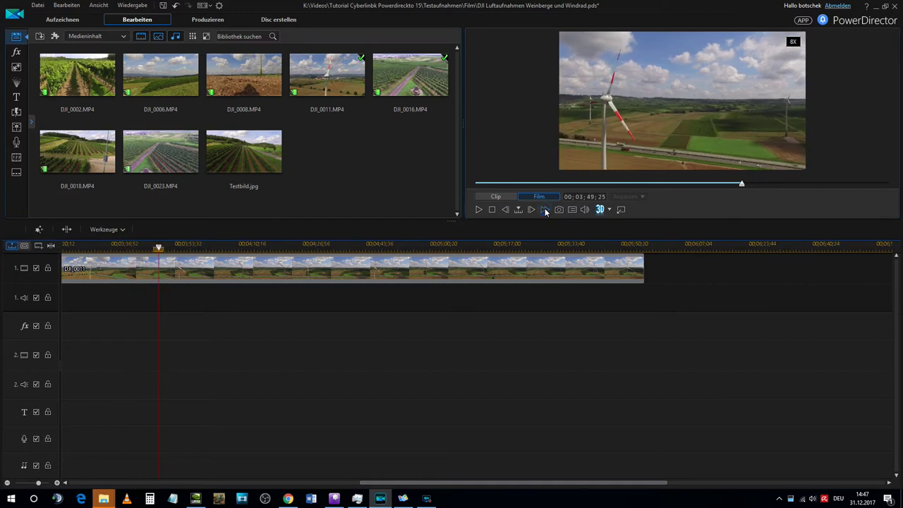
Raise the fast-forward speed to 16X and stop the film playback.
click(545, 211)
click(544, 211)
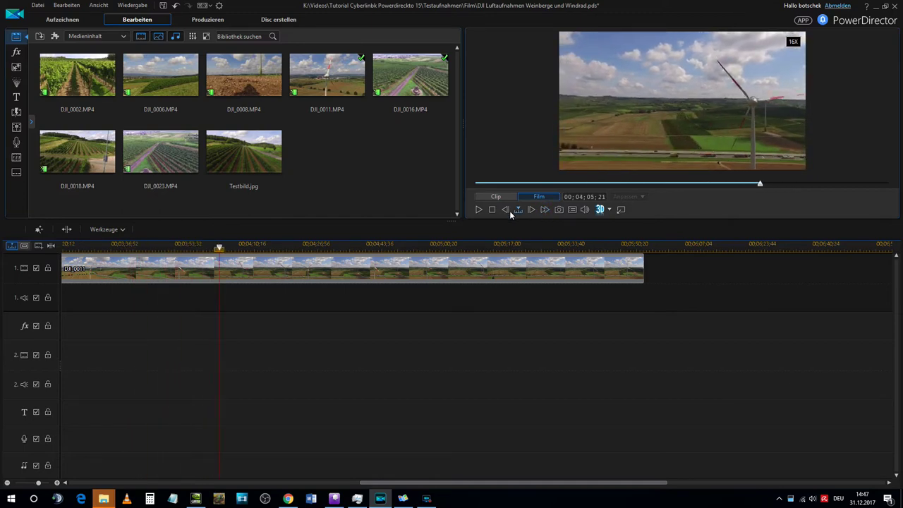
click(492, 211)
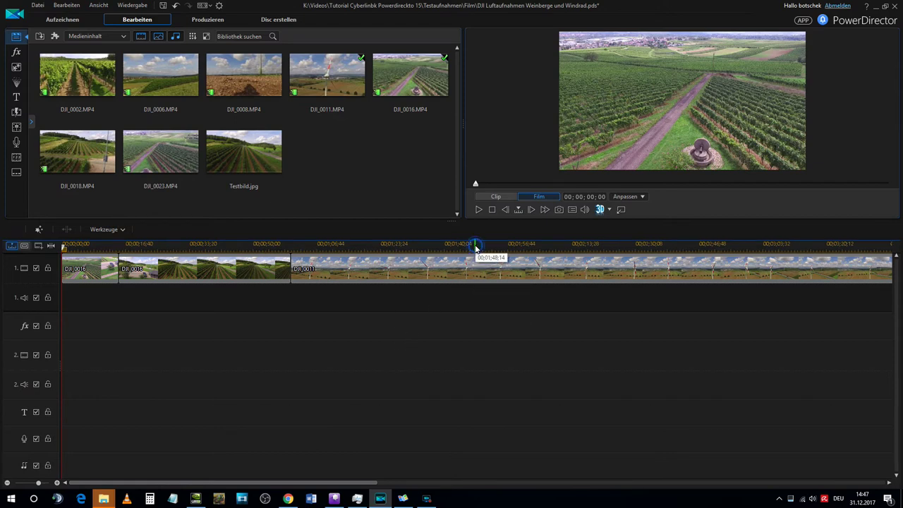
Fast-forward the film from the start at increasing speed, pause in the second clip, and fast-forward again towards DJI_0011.
click(545, 210)
click(545, 209)
click(544, 209)
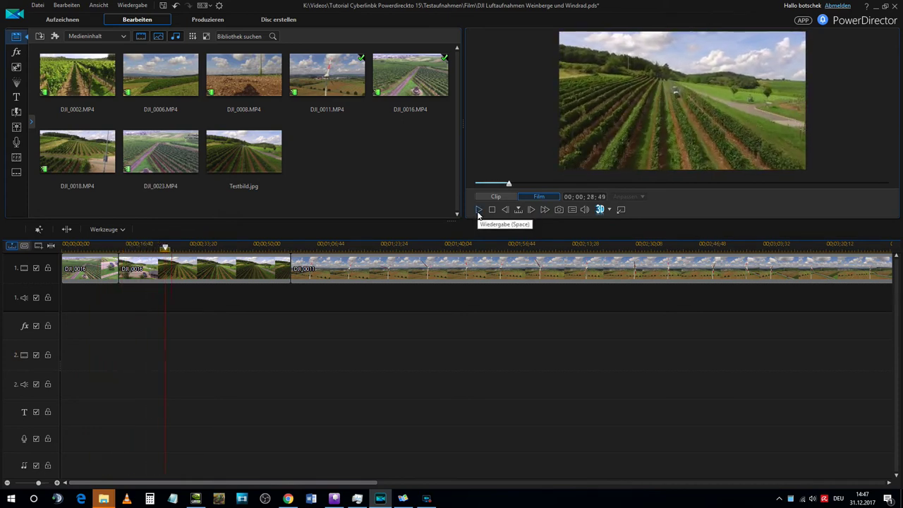
click(478, 212)
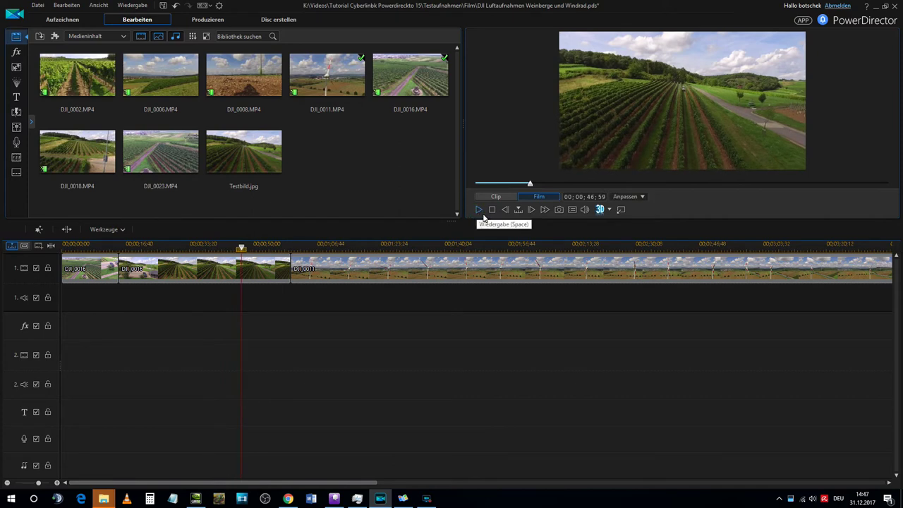
click(543, 209)
click(543, 209)
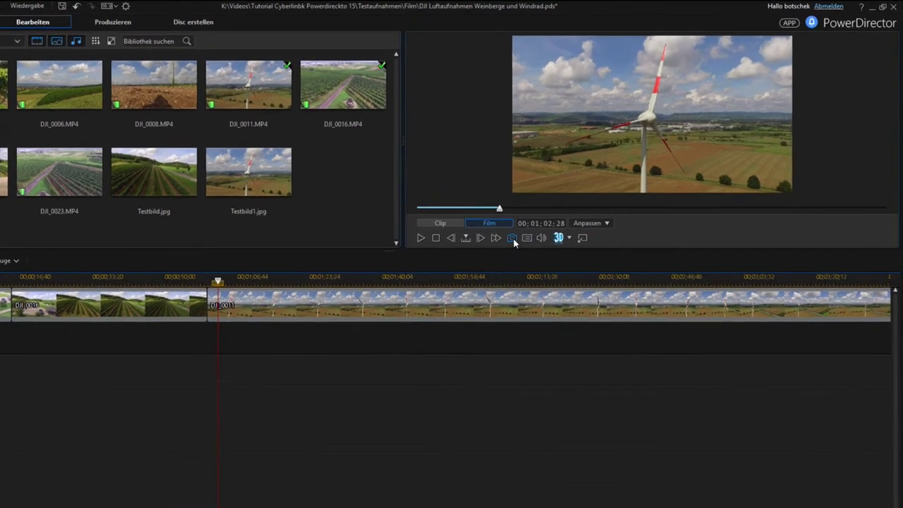
Take a snapshot of the film frame at 00;01;02;28 and save it as bilder.jpg in D:\1\testvideo.
click(512, 239)
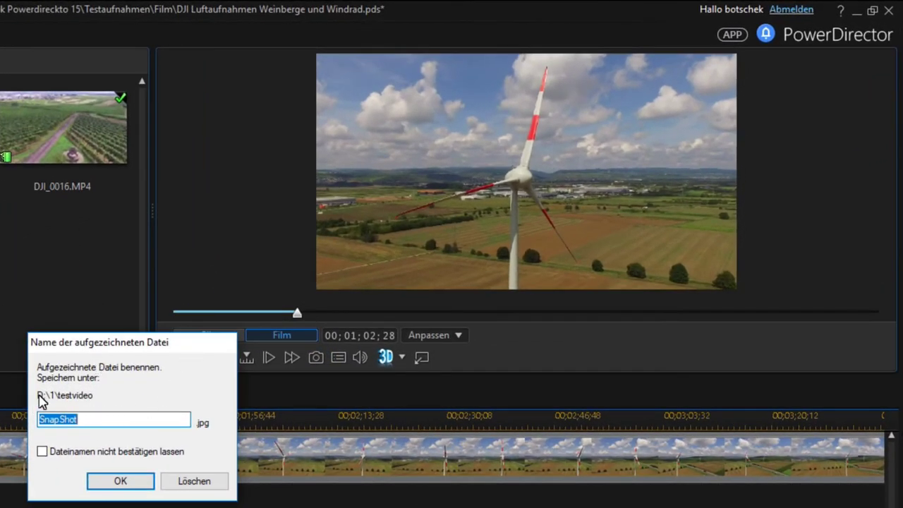
drag(38, 396, 89, 402)
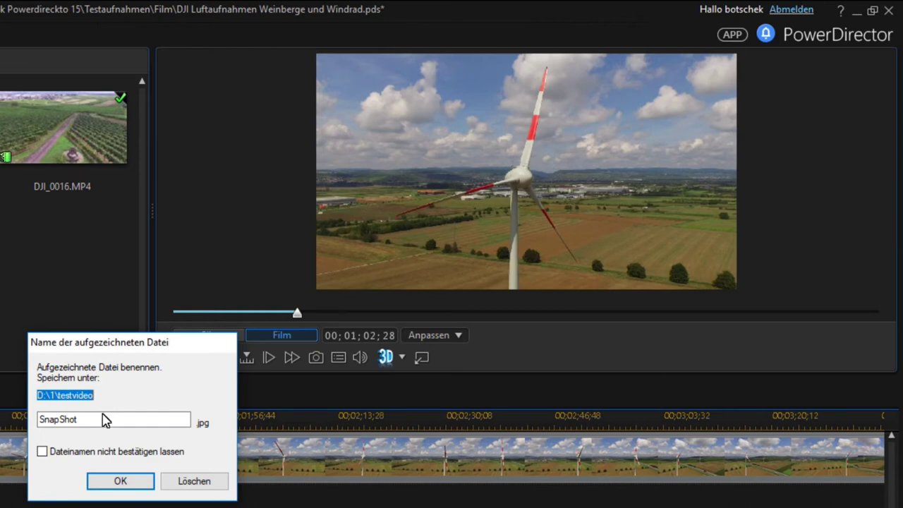
click(104, 422)
key(BackSpace)
key(BackSpace)
key(BackSpace)
key(BackSpace)
key(BackSpace)
key(BackSpace)
key(BackSpace)
key(BackSpace)
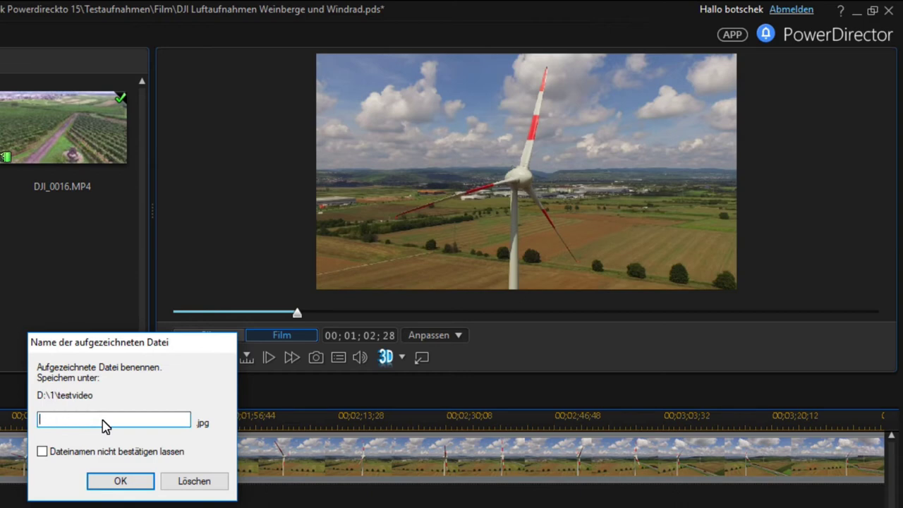
text(bilder)
click(96, 479)
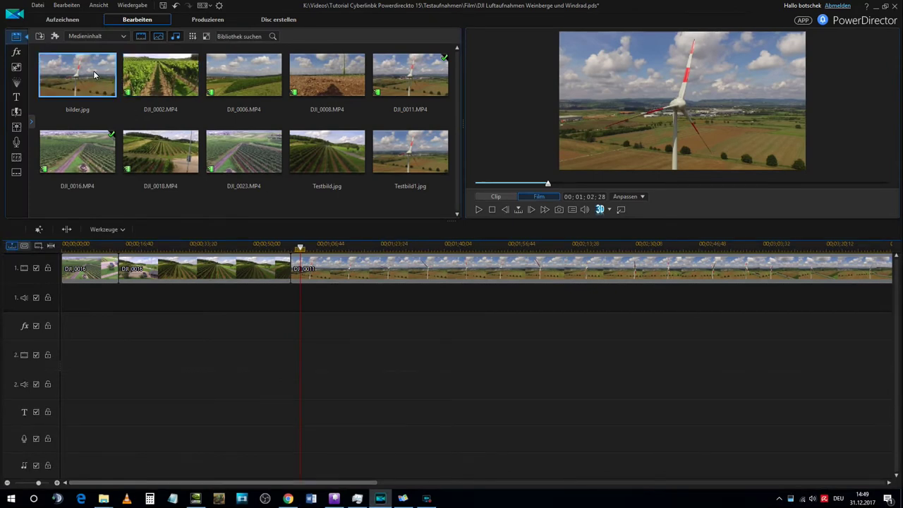
Place bilder.jpg on video track 2 at 00;01;07;22 and delete it from the timeline again.
drag(93, 72, 319, 358)
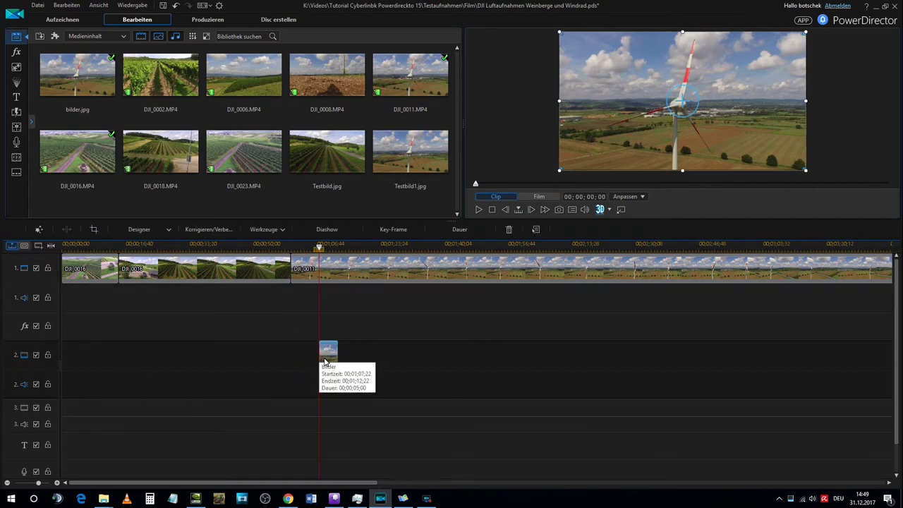
key(Delete)
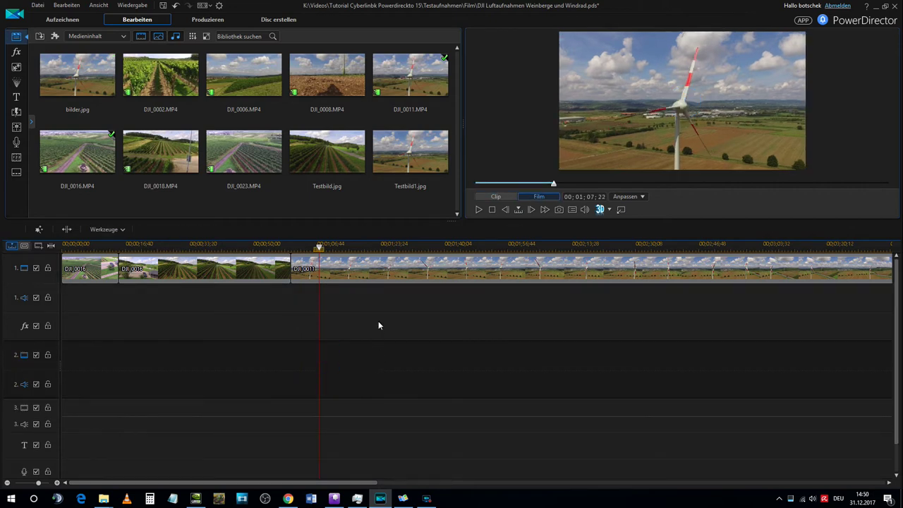
Examine the preview quality, real-time and dual-preview options available in Film mode.
click(572, 211)
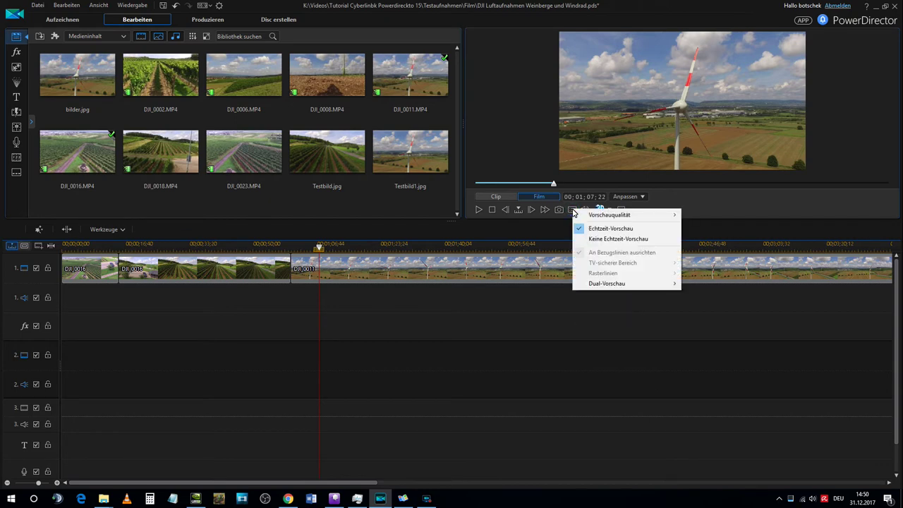
mouse_move(613, 216)
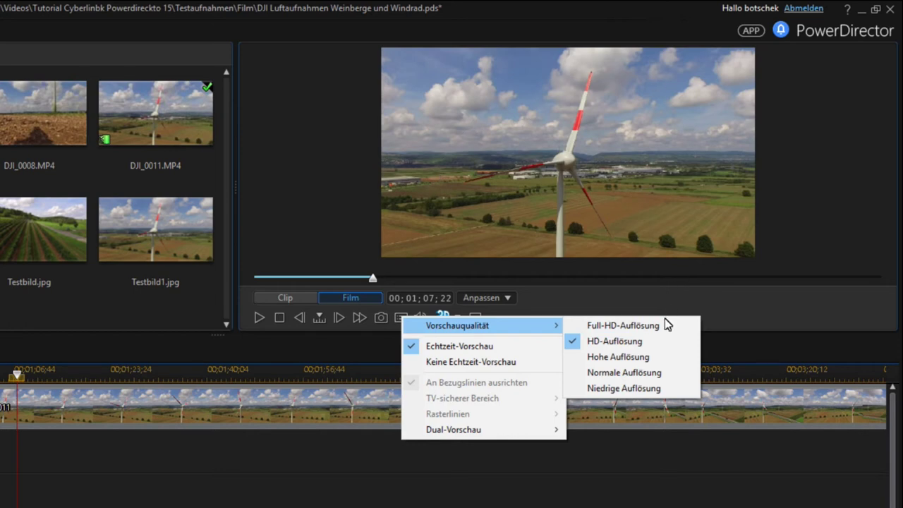
click(506, 323)
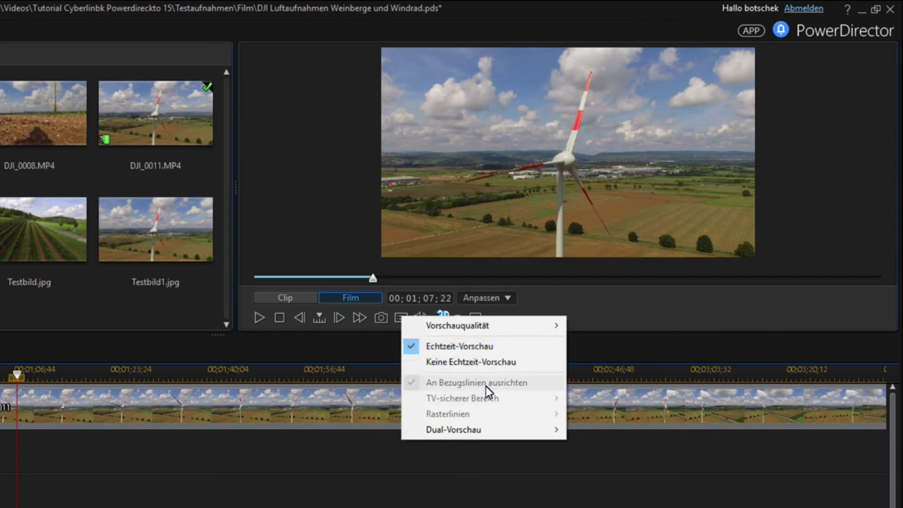
mouse_move(490, 436)
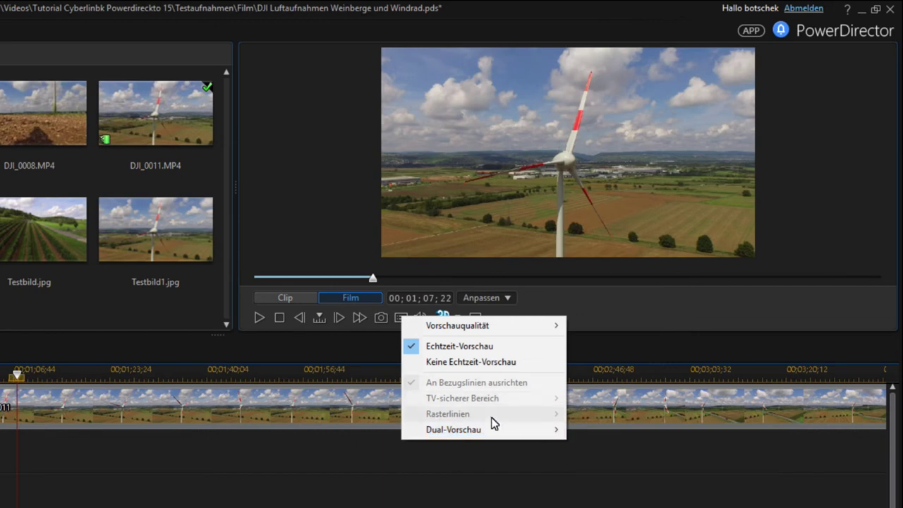
click(709, 321)
Switch the preview to Clip mode, review its TV-safe area and dual-preview options, and choose Echtzeit-Vorschau.
click(285, 299)
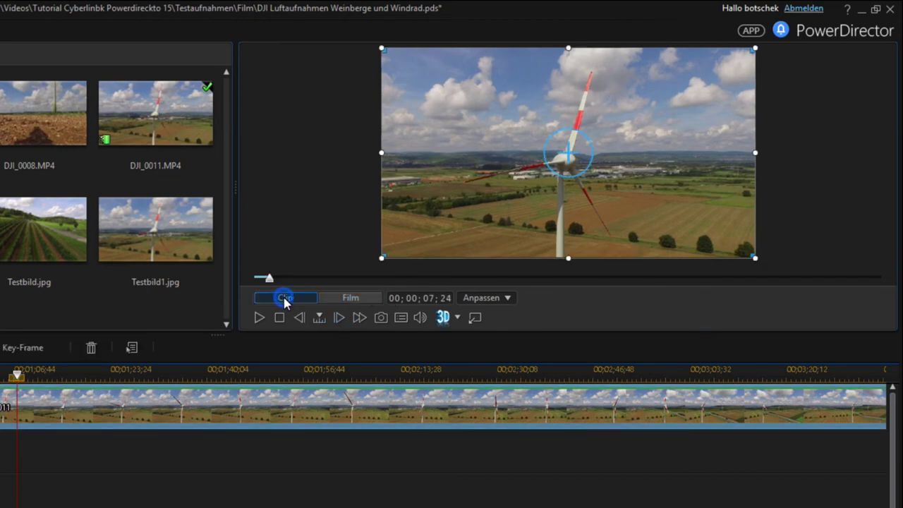
click(400, 318)
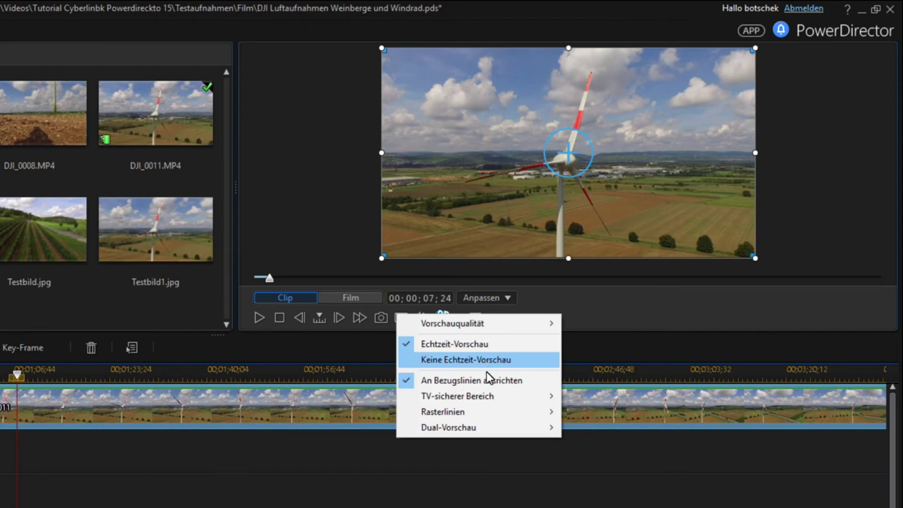
mouse_move(493, 400)
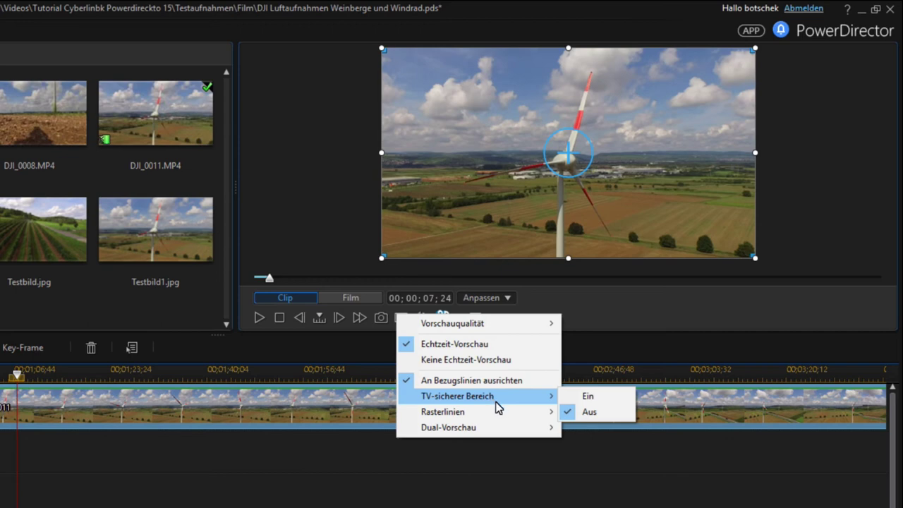
mouse_move(522, 421)
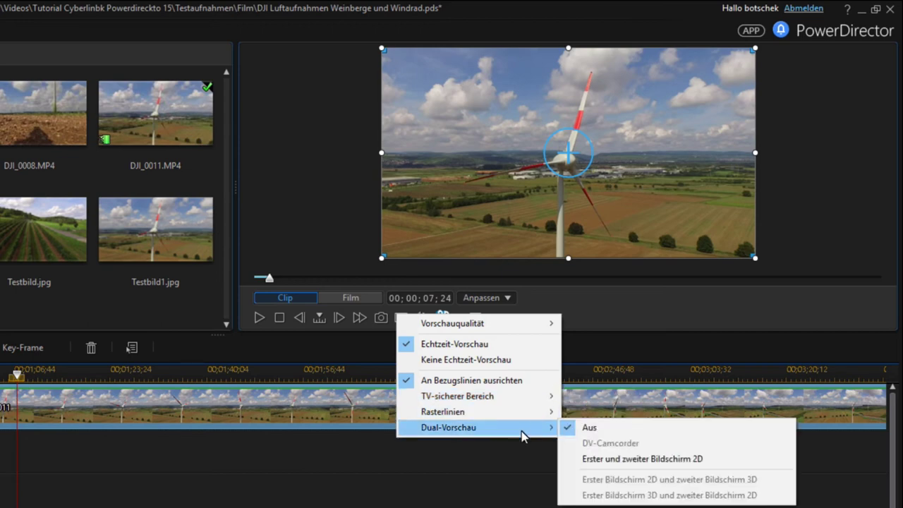
click(416, 343)
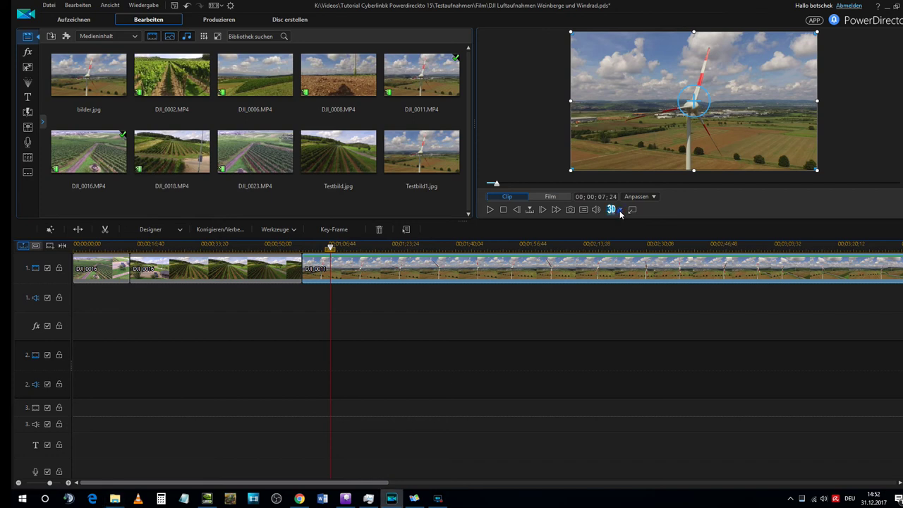
Set the preview zoom to 100%, to 50%, and finally to 25%.
click(621, 210)
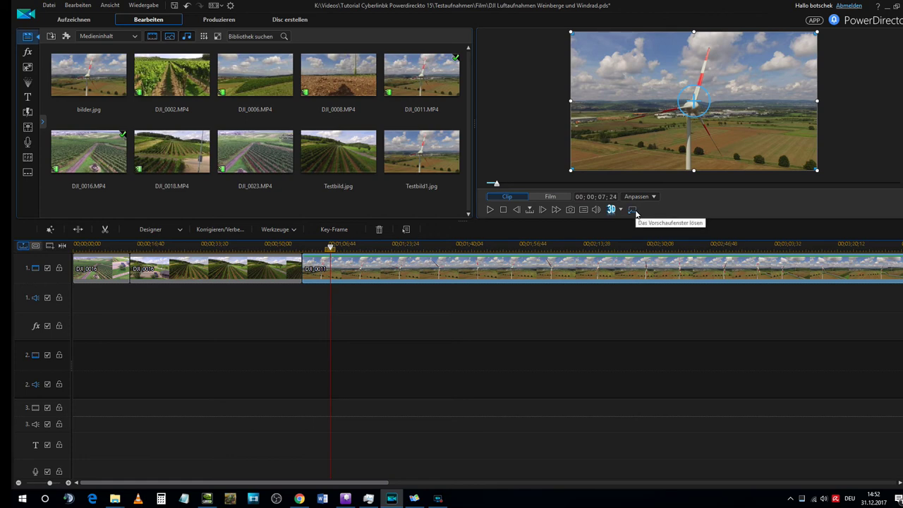
click(653, 198)
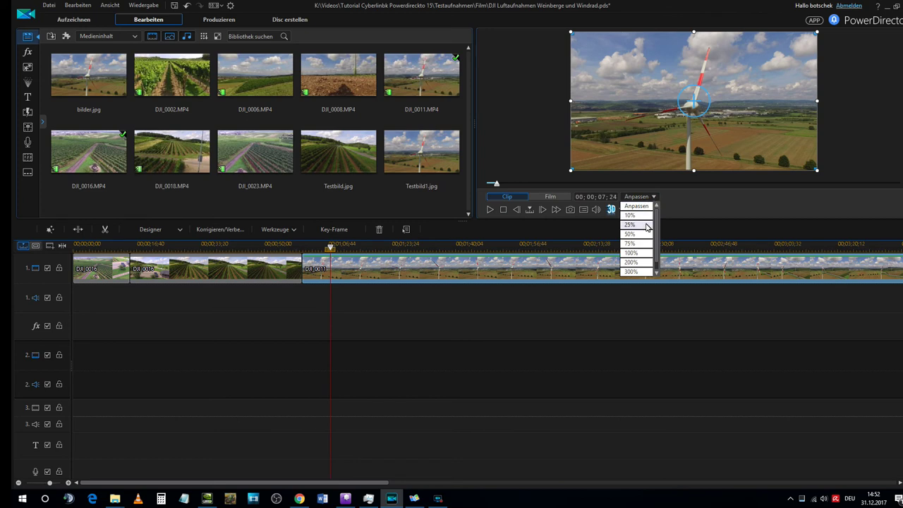
click(634, 253)
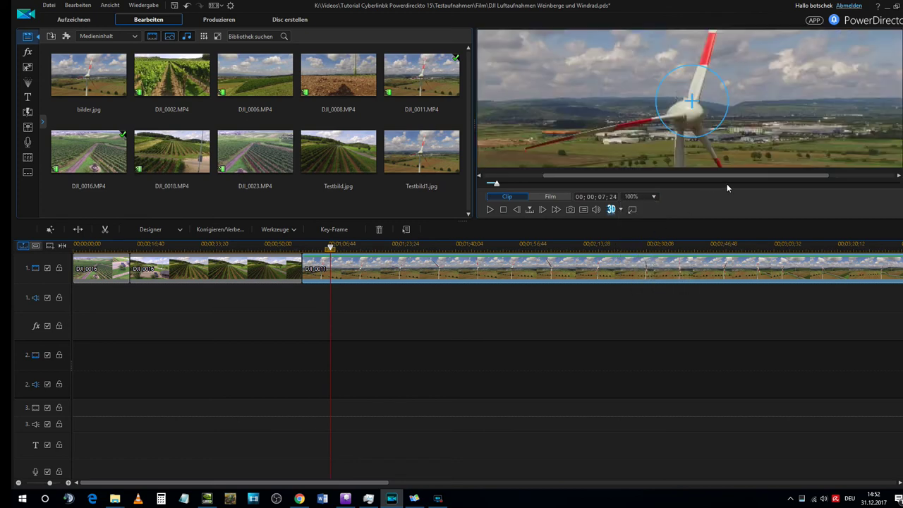
click(654, 197)
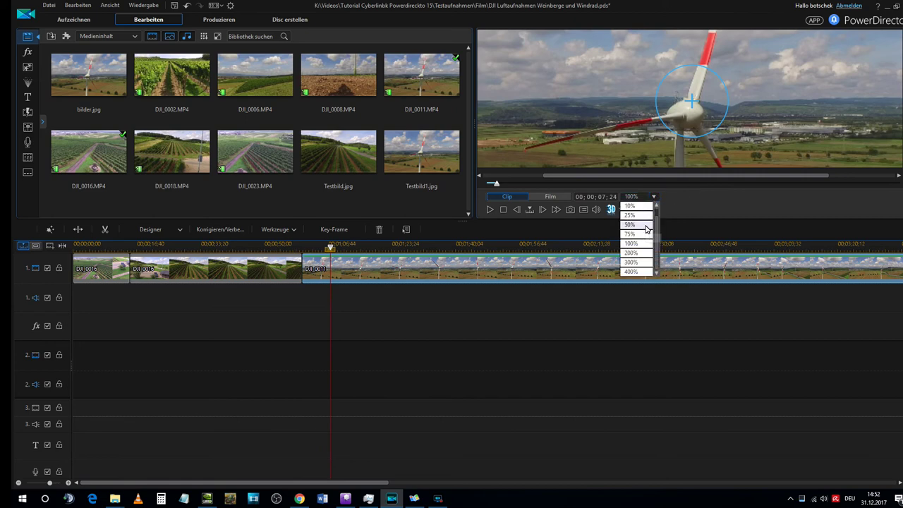
click(643, 224)
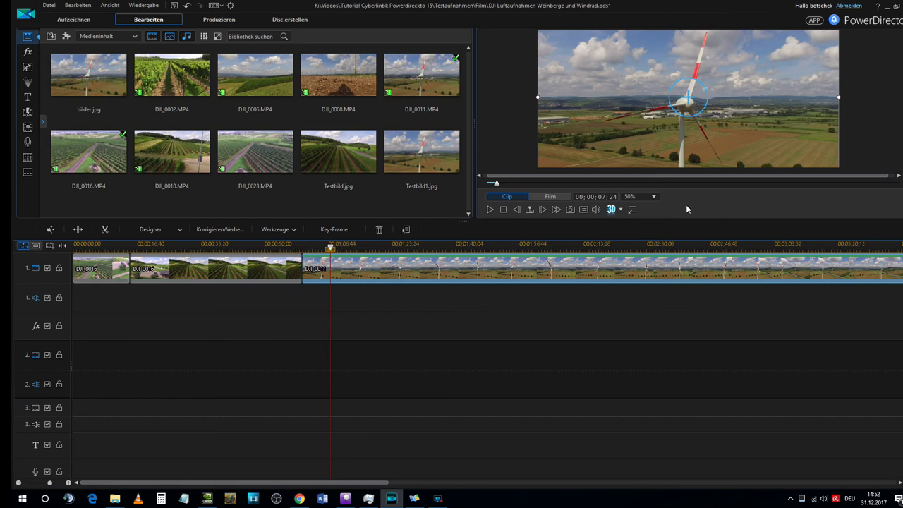
click(654, 196)
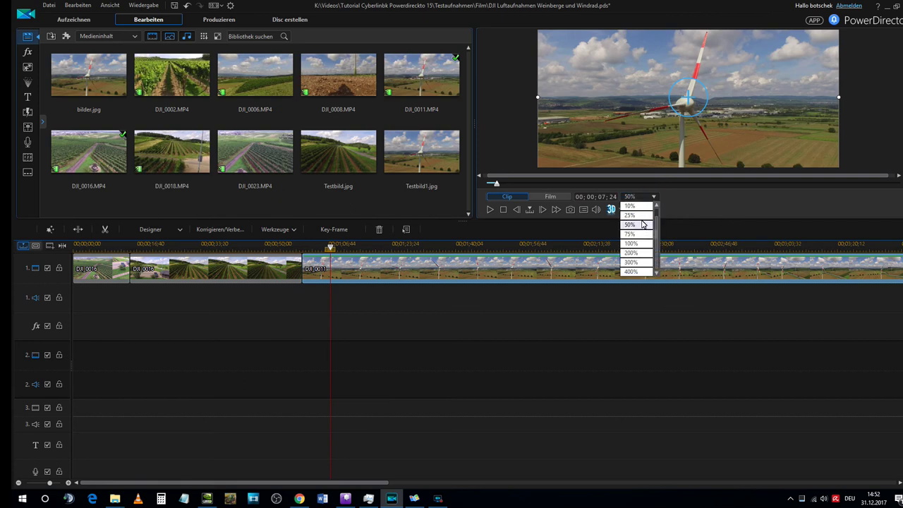
click(642, 222)
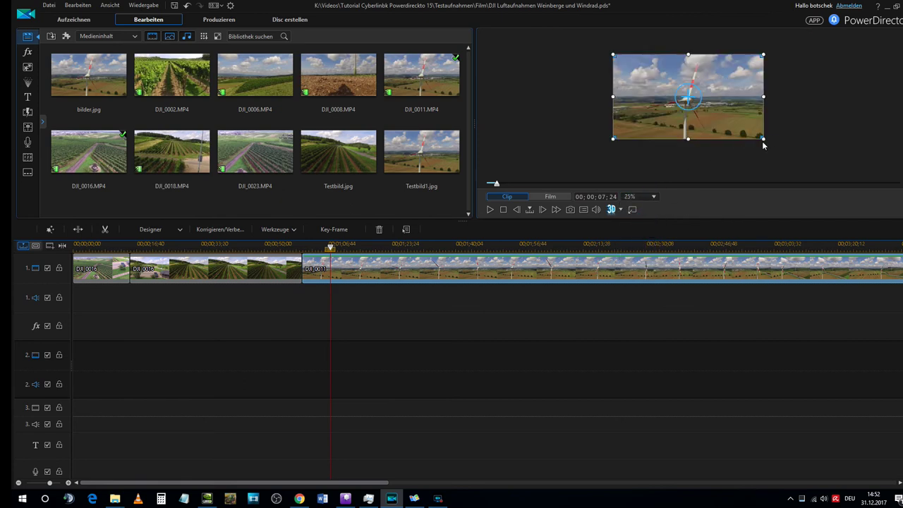
Enlarge the DJI_0011 clip beyond the canvas, shrink it back to canvas size, and move it halfway off the left edge.
drag(762, 141, 793, 172)
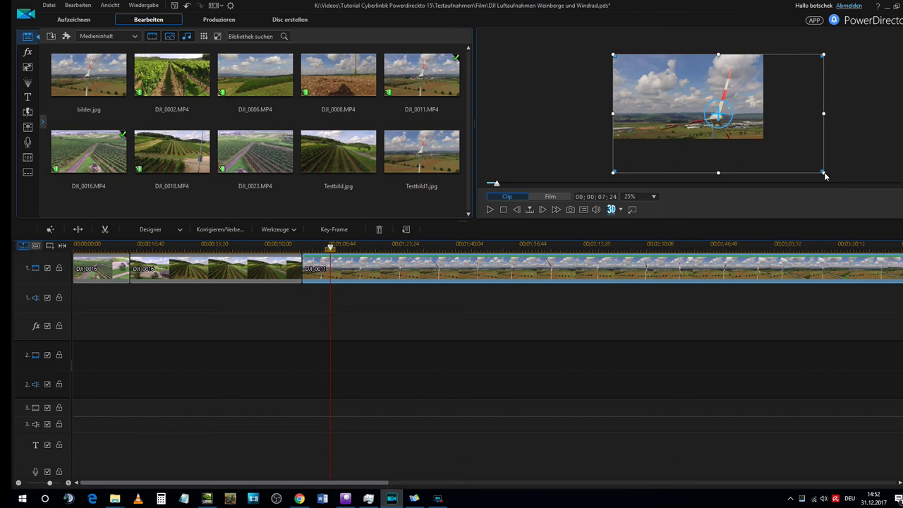
drag(825, 176, 747, 151)
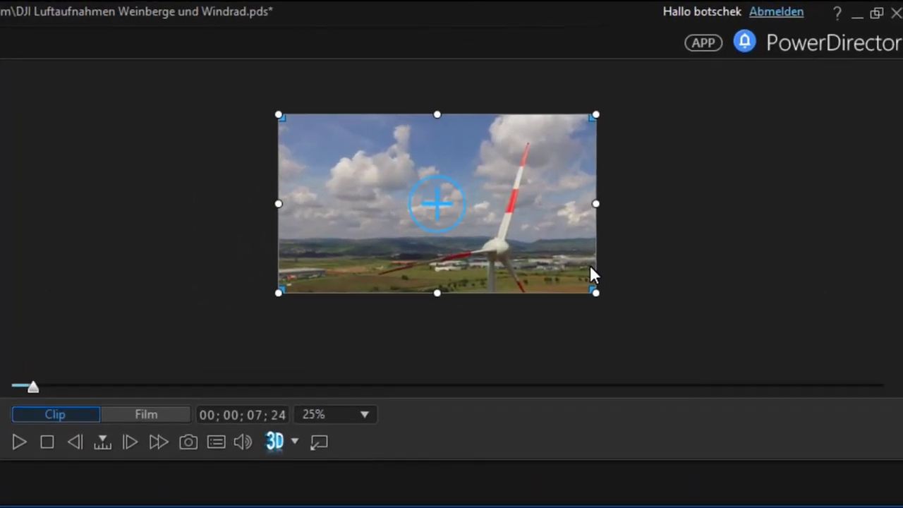
drag(592, 275, 595, 277)
drag(492, 236, 327, 229)
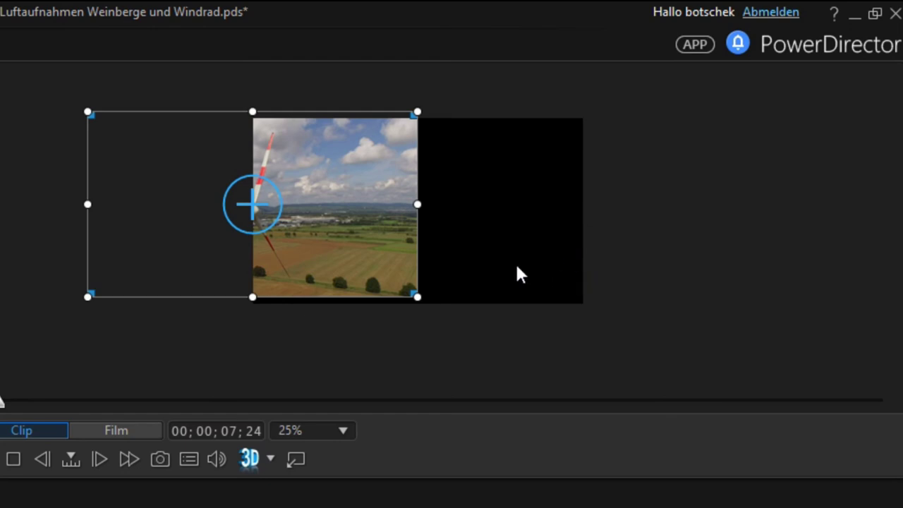
Set the preview zoom to 50% and move the DJI_0011 clip back over the full width of the canvas.
click(351, 438)
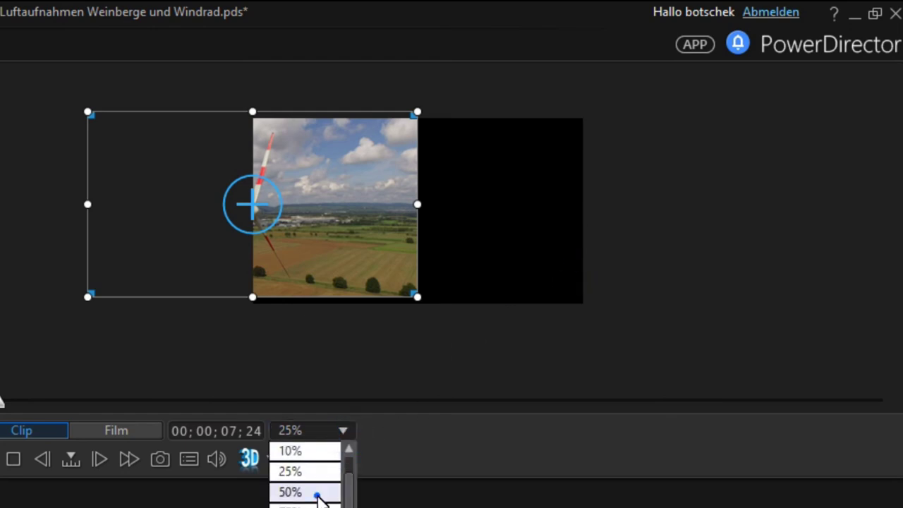
click(321, 491)
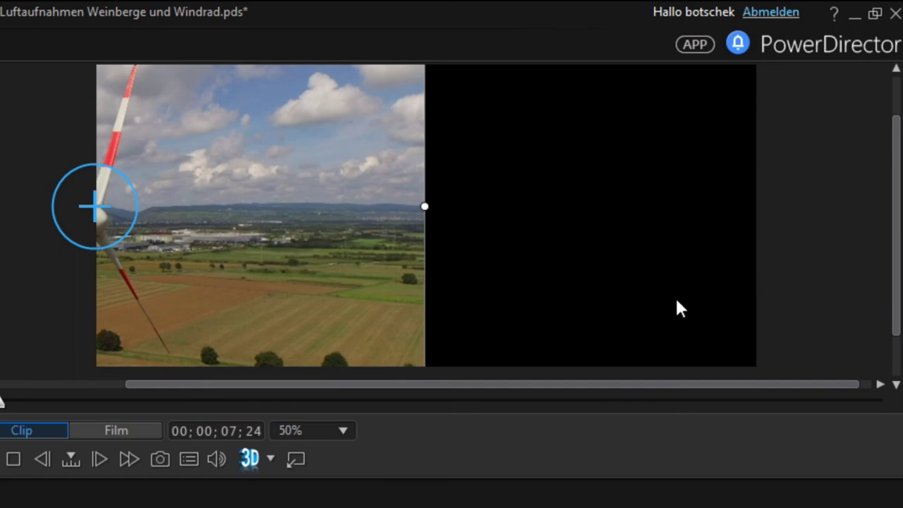
drag(288, 214, 616, 247)
scroll(894, 251, up, 1)
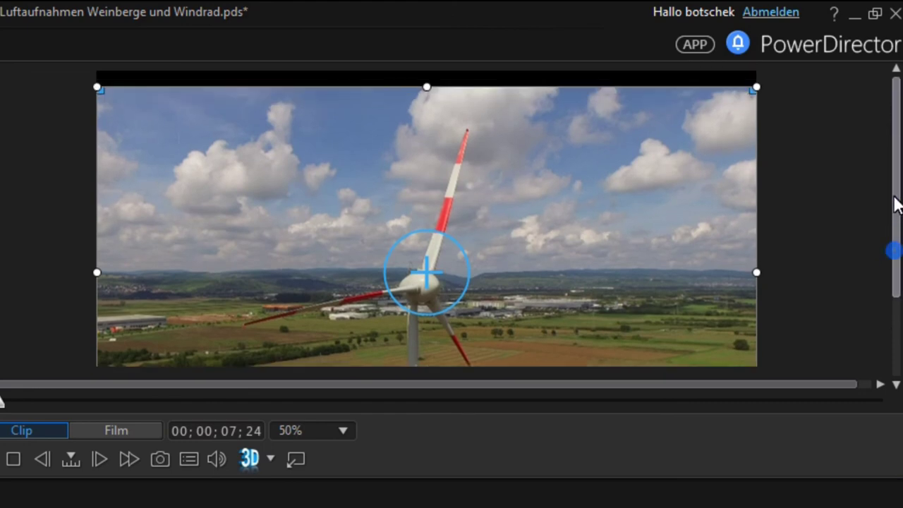
scroll(894, 251, down, 3)
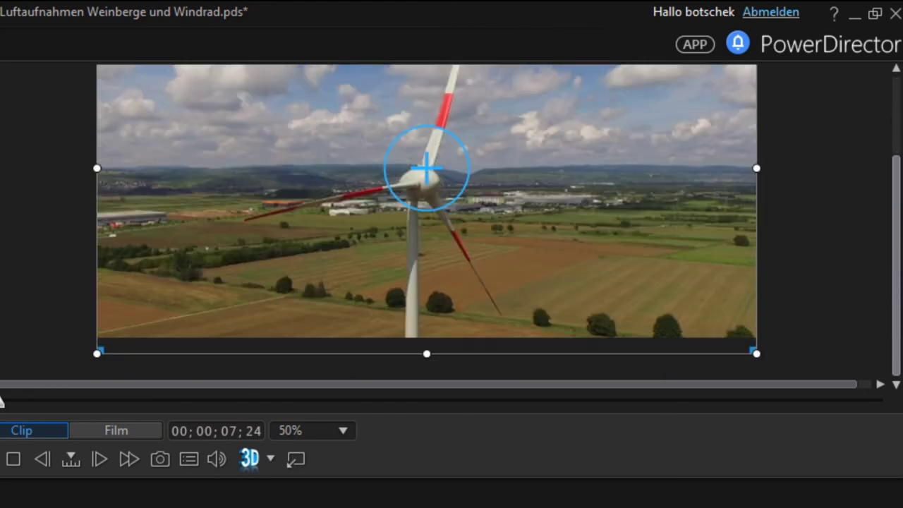
Set the preview zoom to Anpassen, and finally to 25%.
click(339, 432)
scroll(305, 479, up, 1)
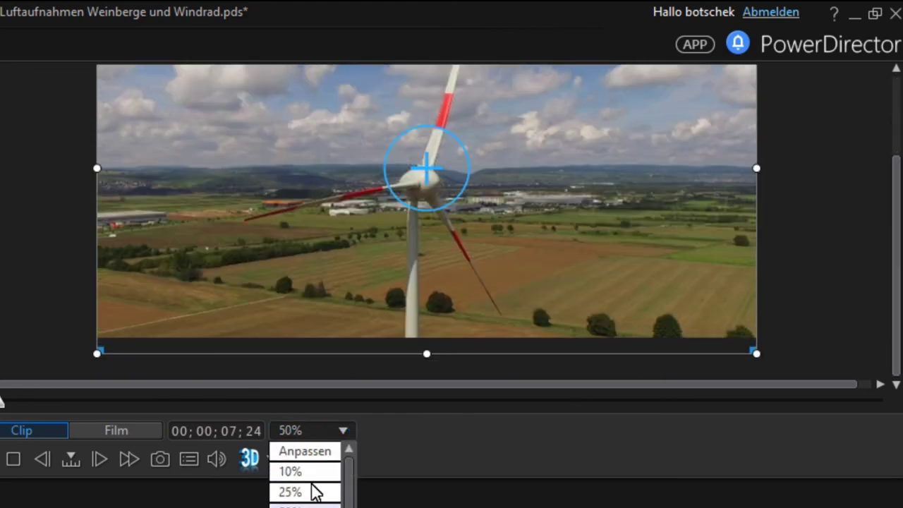
click(313, 458)
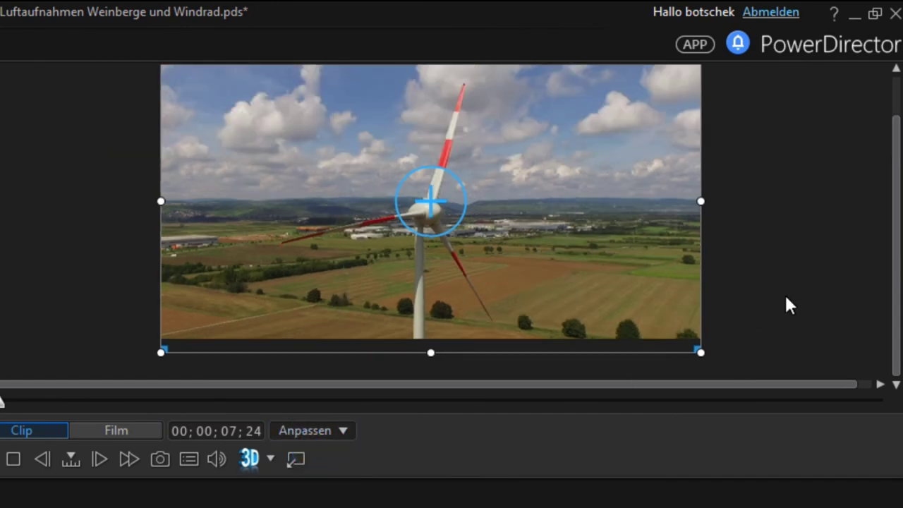
click(340, 430)
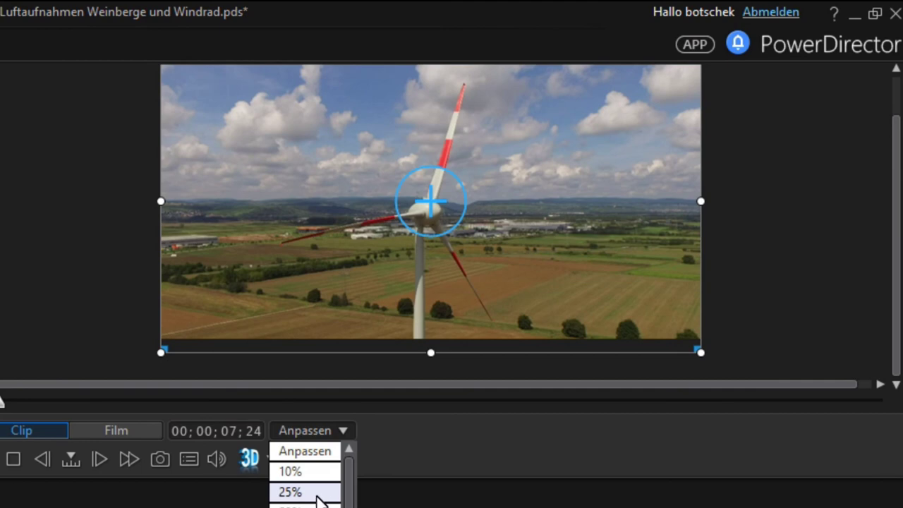
key(Escape)
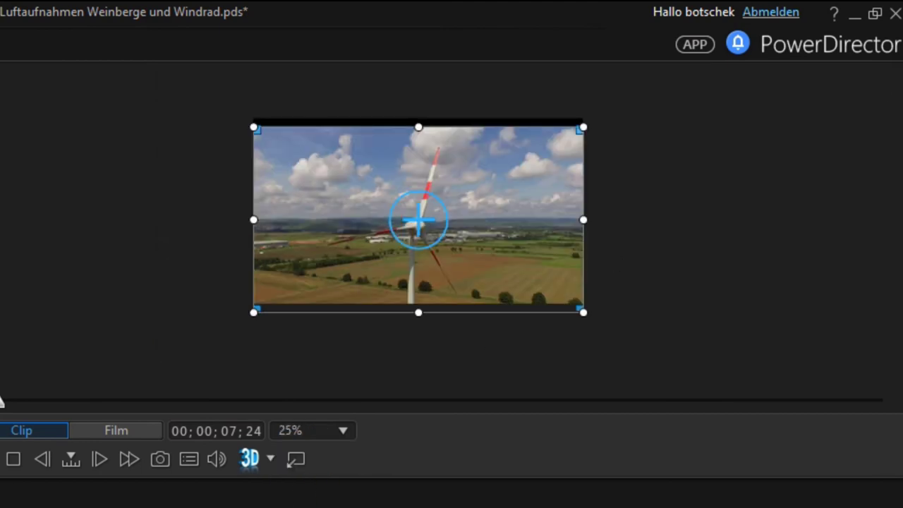
Undock the preview window, view the clip briefly in full screen, and dock the preview back into the main workspace.
click(296, 459)
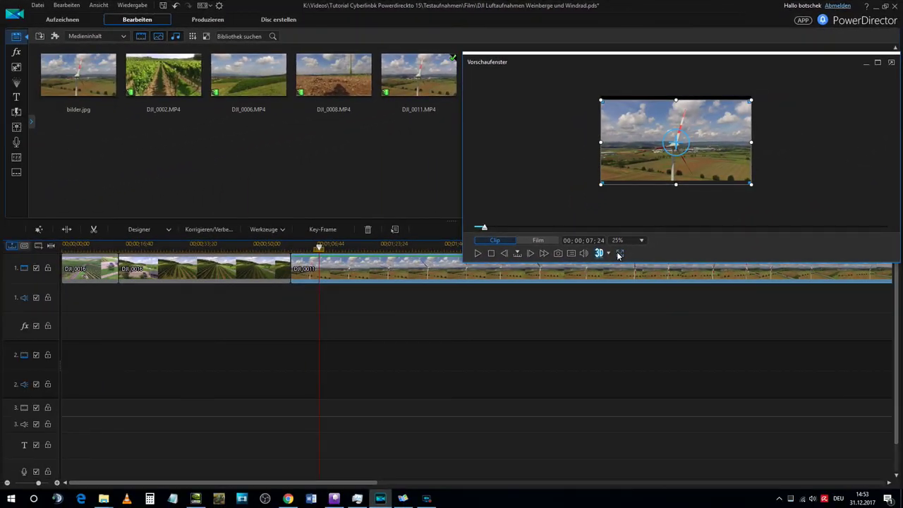
click(619, 254)
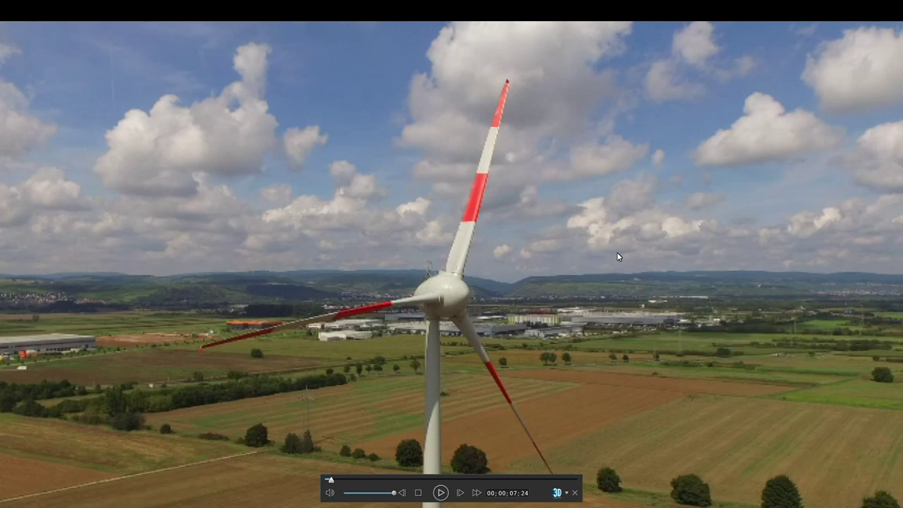
click(576, 493)
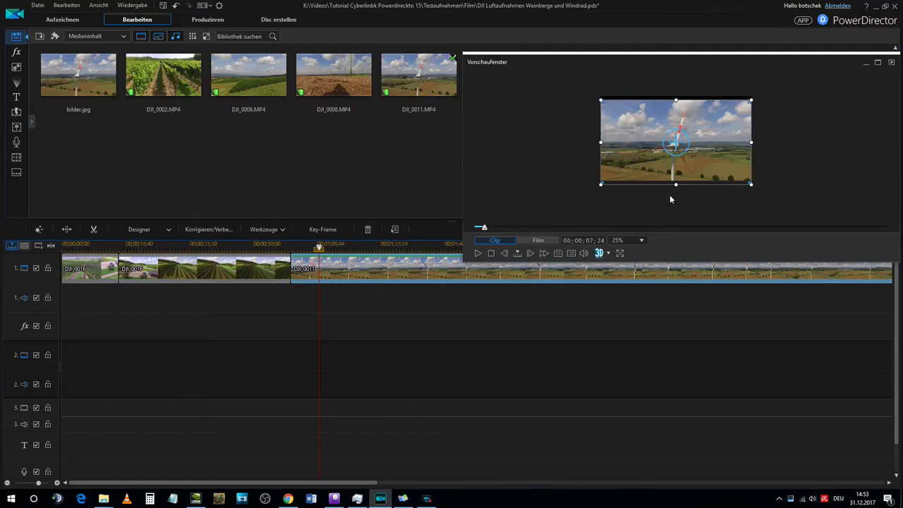
click(890, 62)
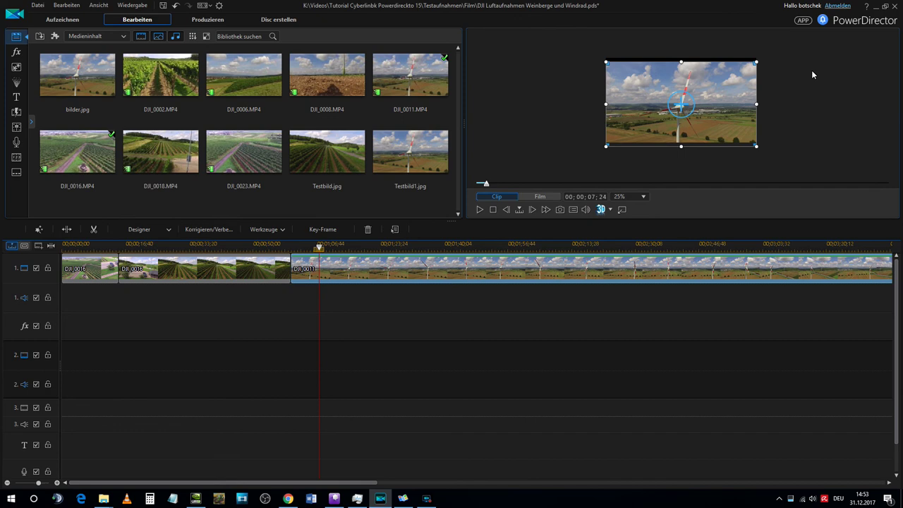